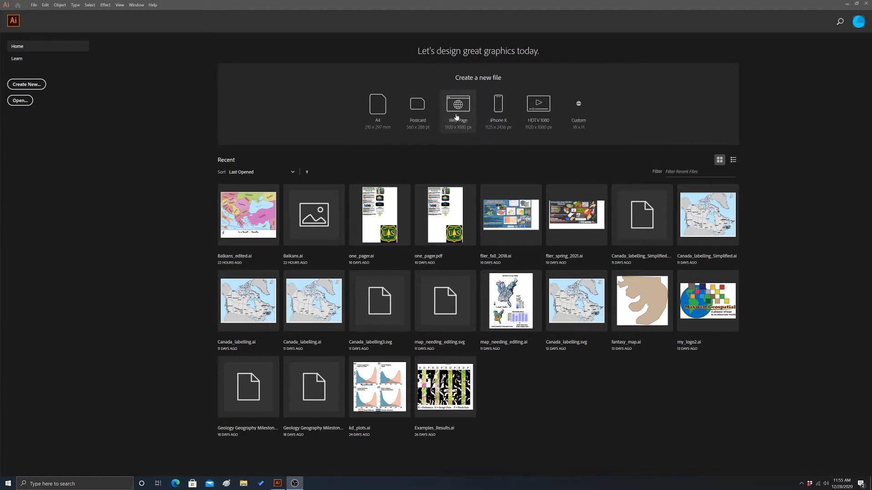
Create a new 1920 x 1080 px document from the Web Page preset and close the floating Pathfinder, Properties and Appearance panels
left_click(457, 117)
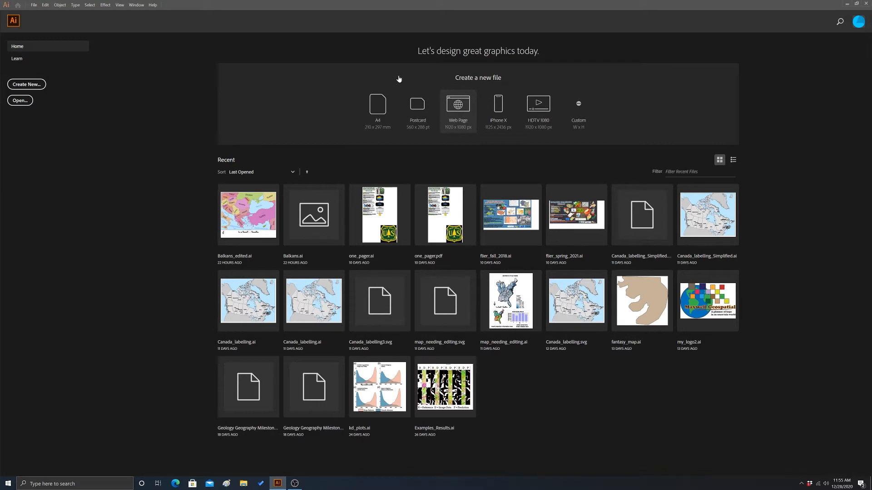
left_click(472, 93)
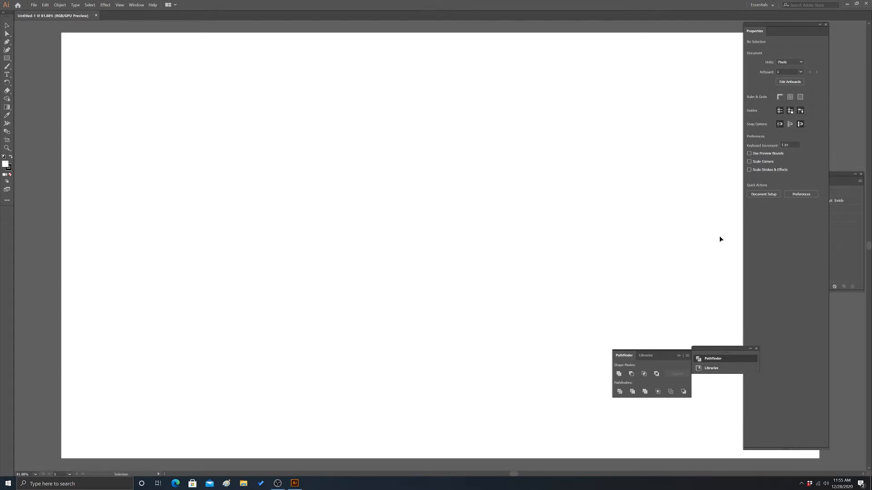
left_click(756, 349)
left_click(826, 25)
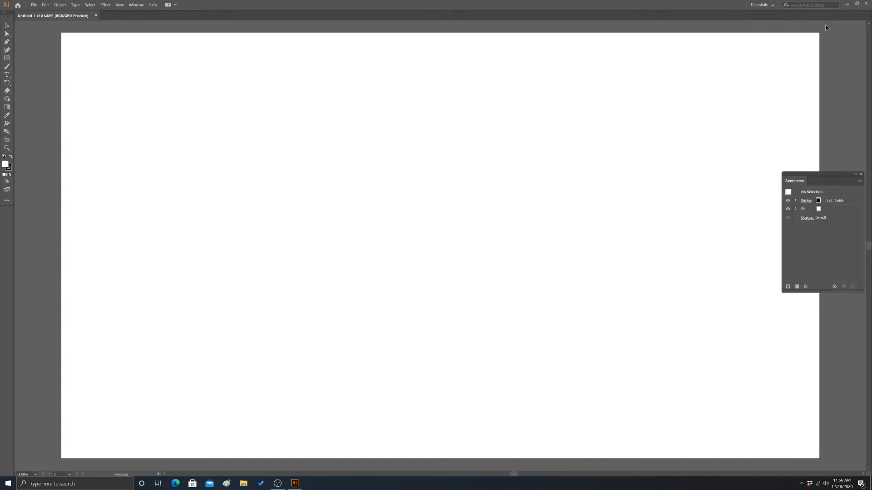
left_click(859, 174)
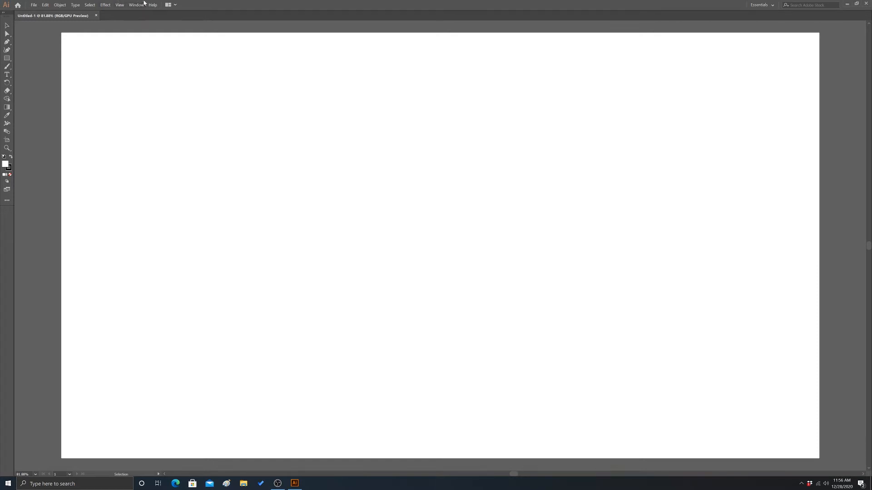
Examine the file formats offered by Export As, without exporting the document
left_click(34, 5)
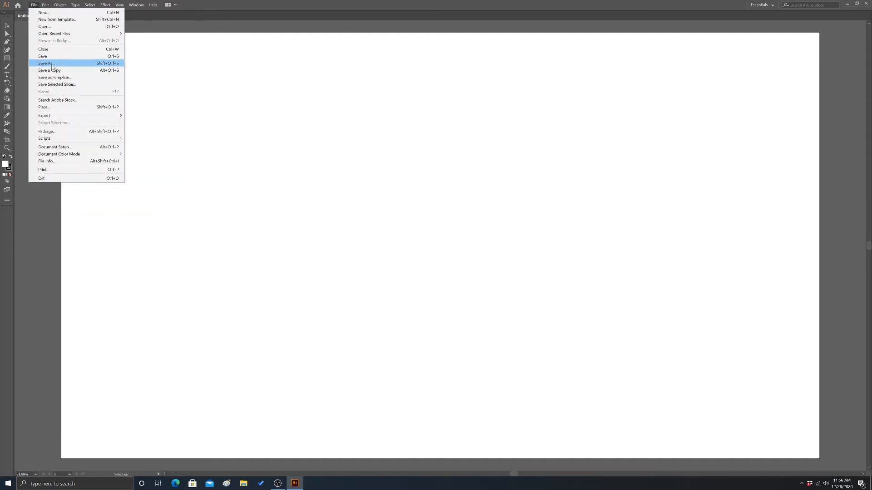
mouse_move(60, 115)
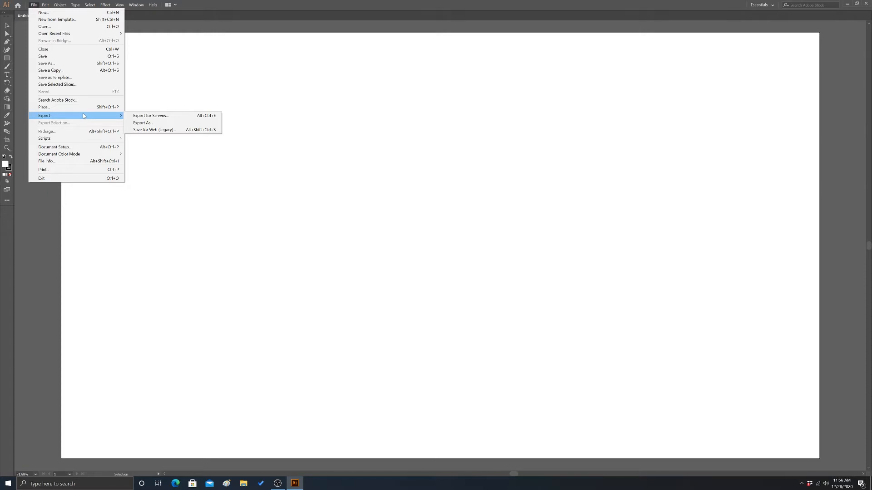
left_click(138, 123)
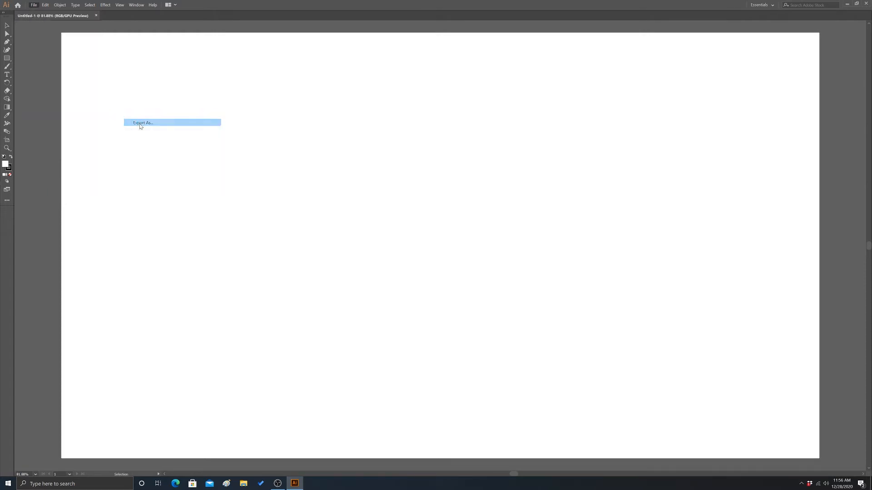
left_click(92, 173)
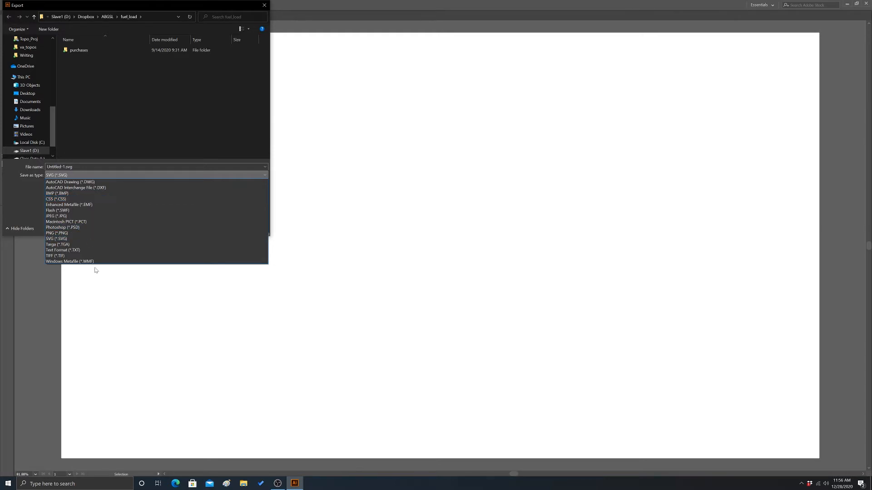
left_click(265, 13)
left_click(262, 8)
Place the image _DSC0746.JPG from the Dropbox Photos folder as a linked file on the left half of the artboard
left_click(32, 5)
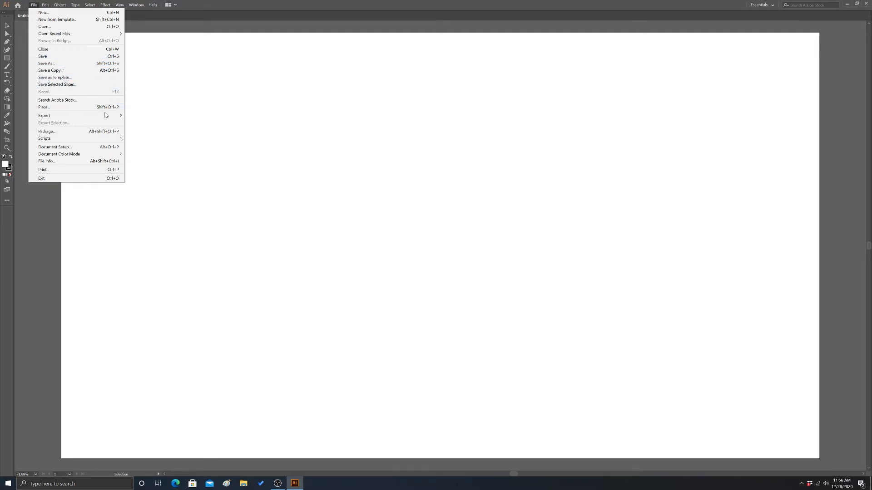
left_click(45, 108)
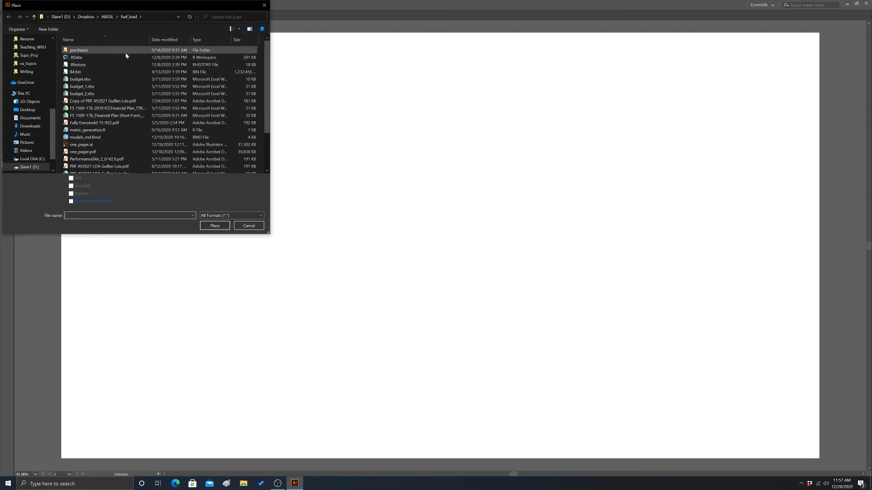
scroll(123, 93, "down", 2)
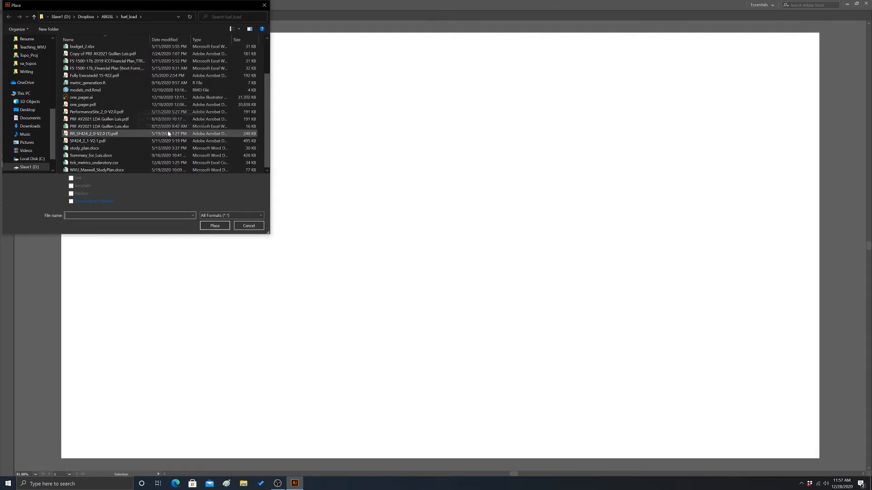
scroll(25, 93, "up", 1)
scroll(26, 92, "up", 1)
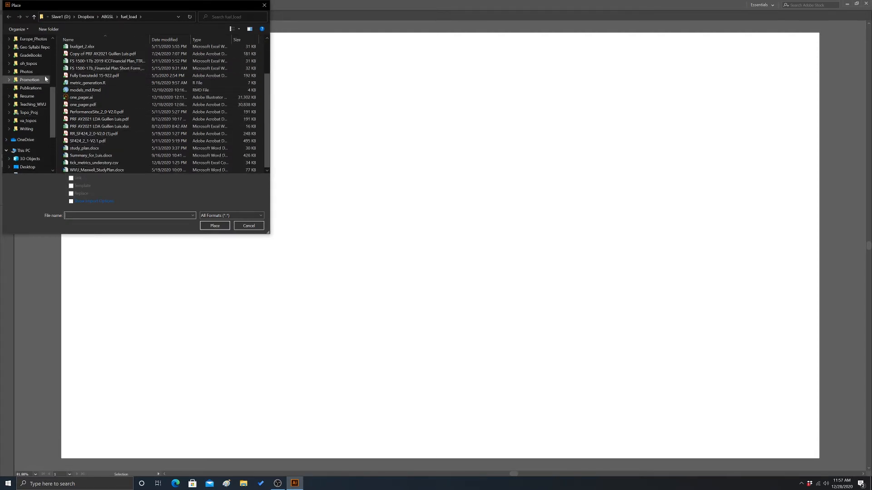
left_click(26, 73)
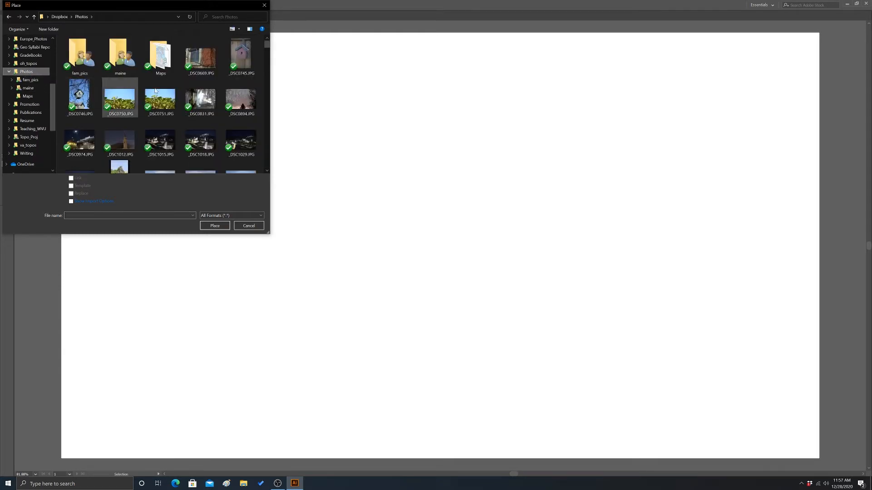
left_click(80, 102)
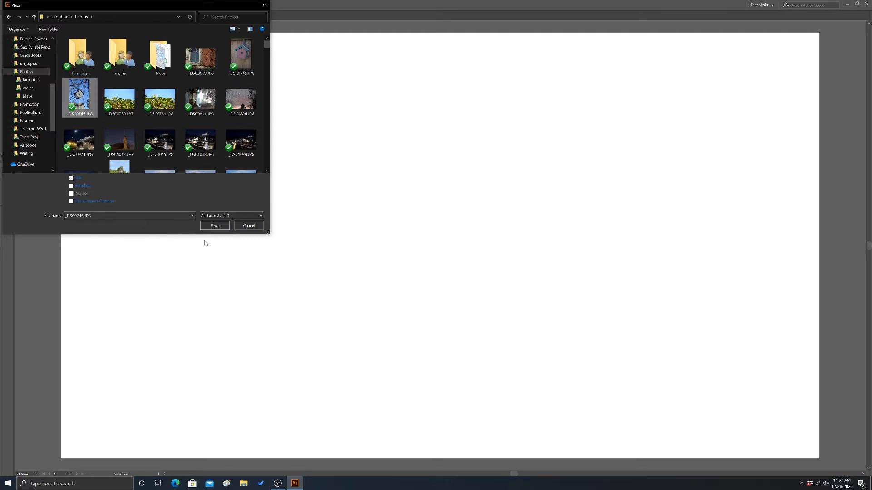
left_click(215, 225)
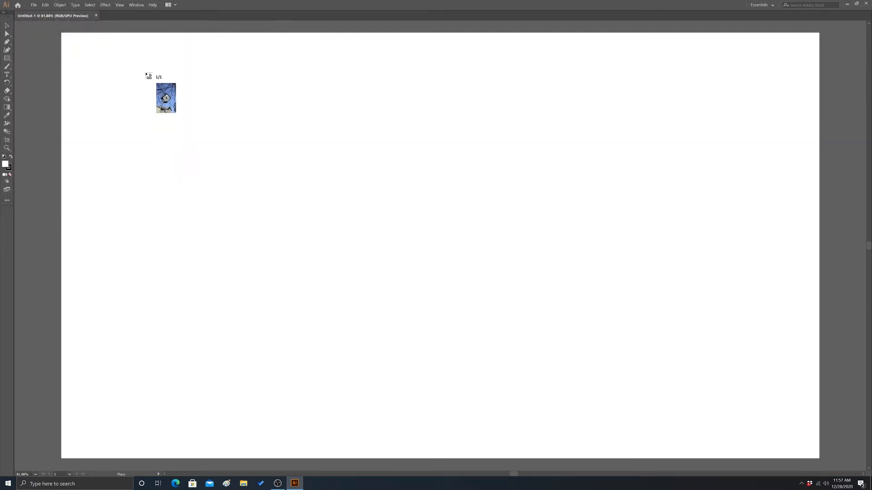
left_click(145, 73)
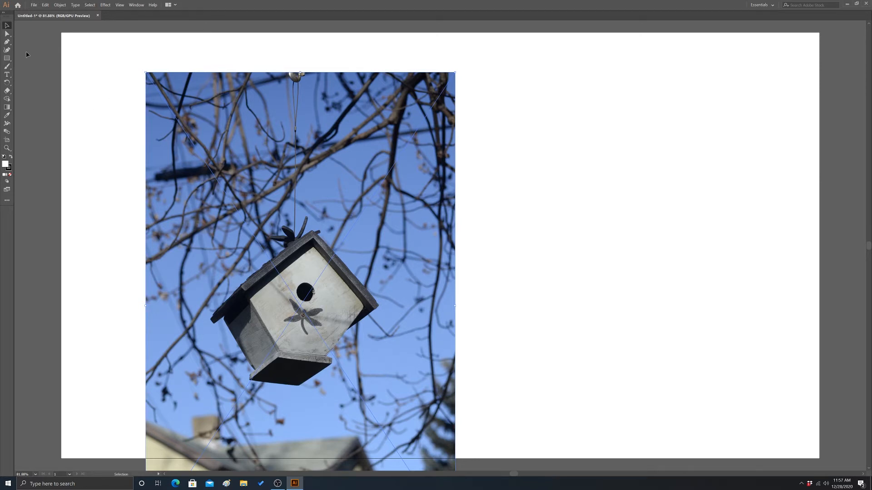
left_click(34, 5)
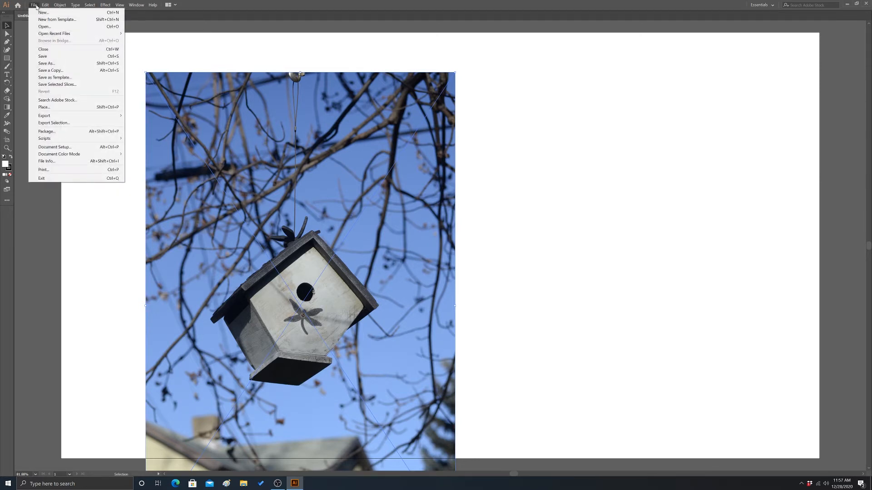
left_click(45, 5)
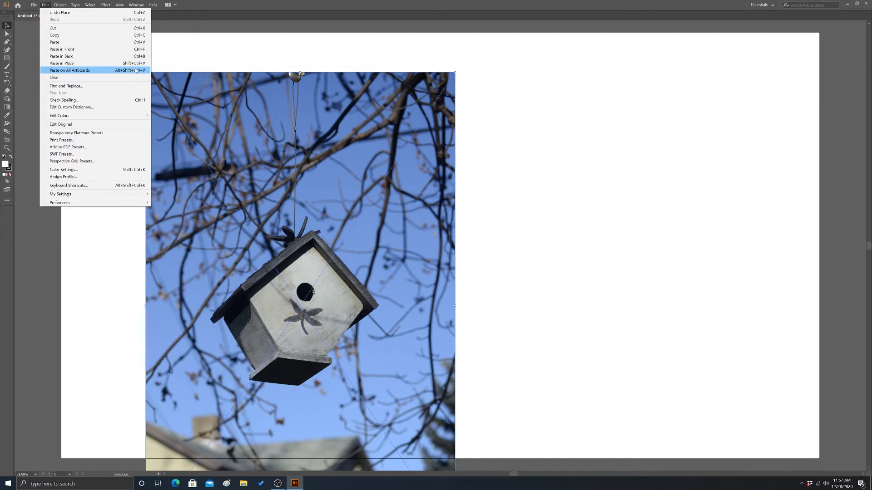
mouse_move(91, 115)
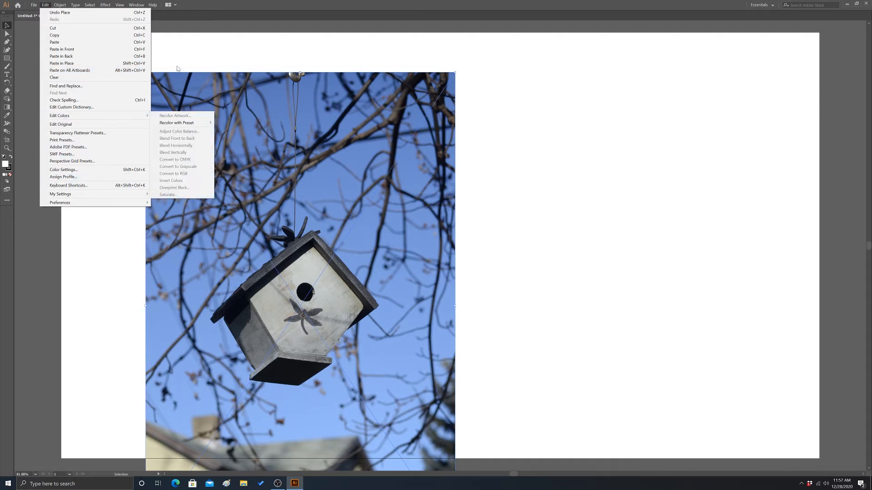
mouse_move(73, 194)
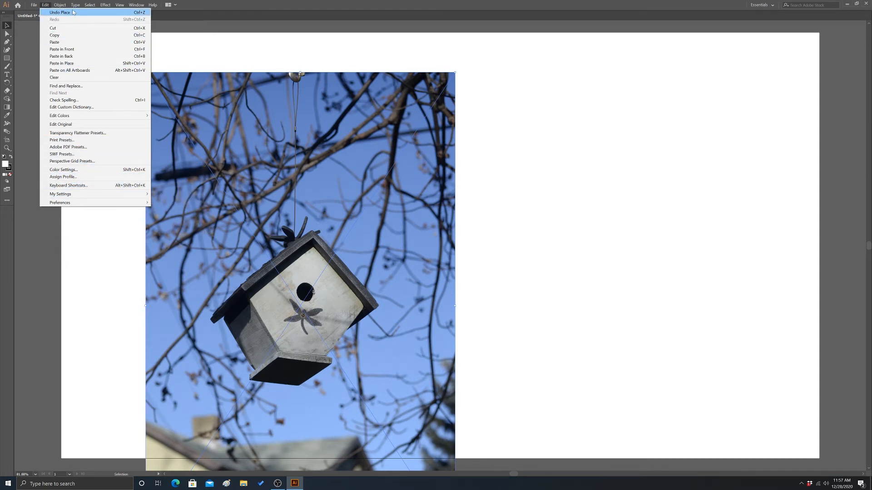
mouse_move(62, 7)
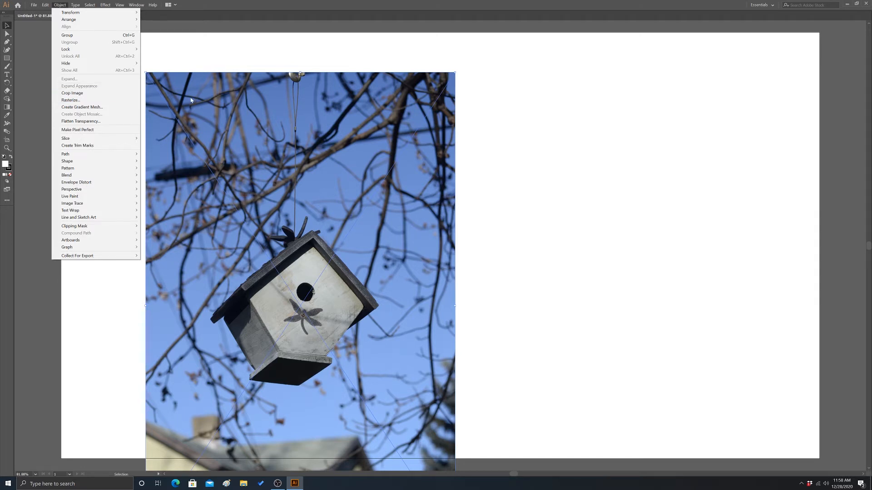
left_click(32, 26)
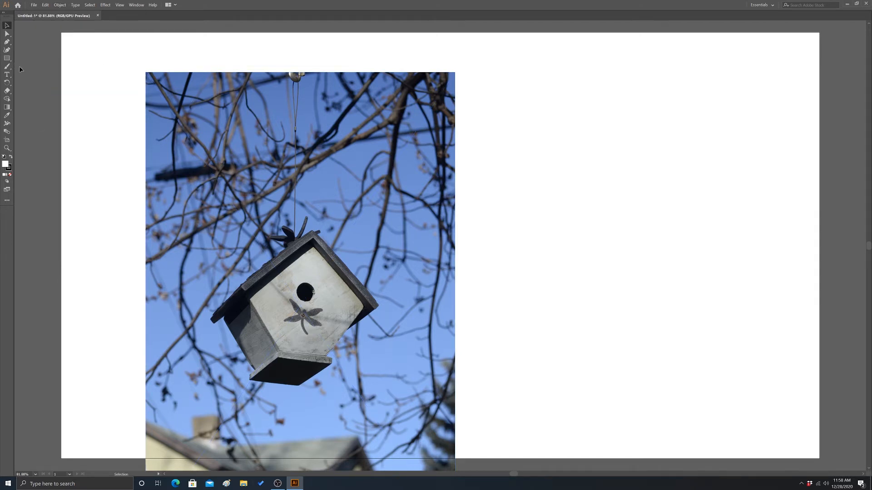
Draw a square in the empty area right of the birdhouse photo and rotate it to stand on one corner as a diamond
left_click(7, 58)
left_click_drag(503, 96, 643, 240)
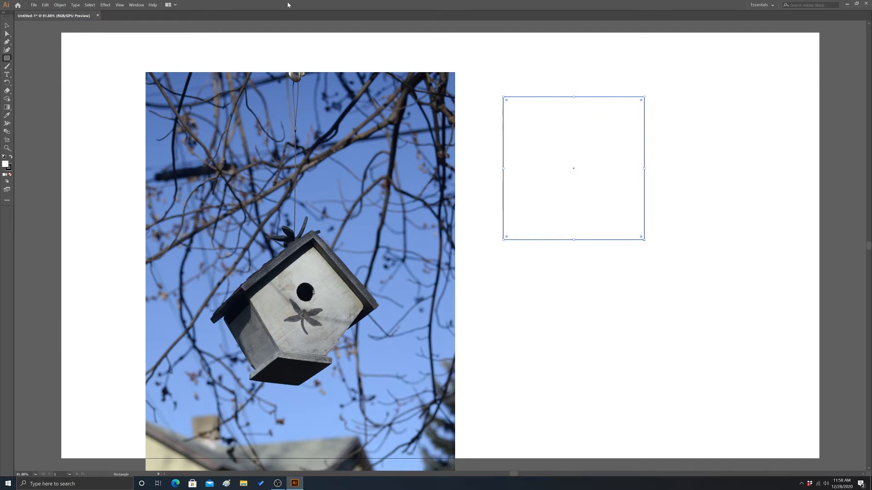
left_click(59, 5)
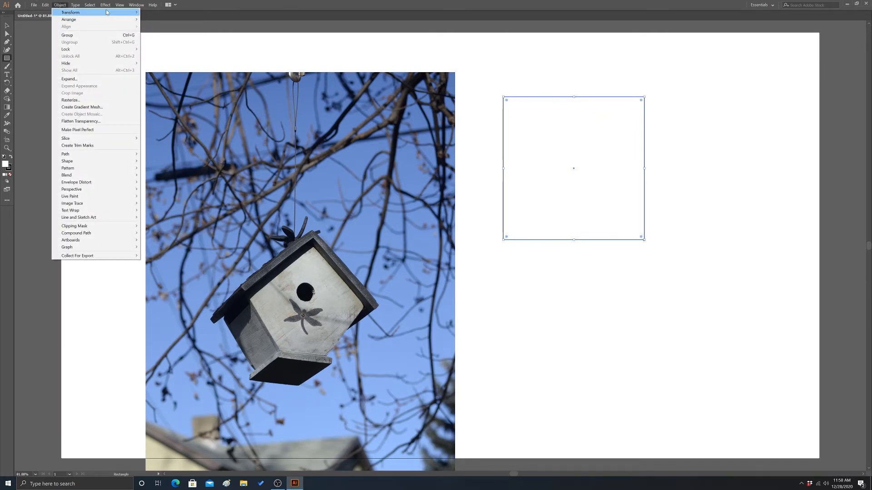
mouse_move(107, 12)
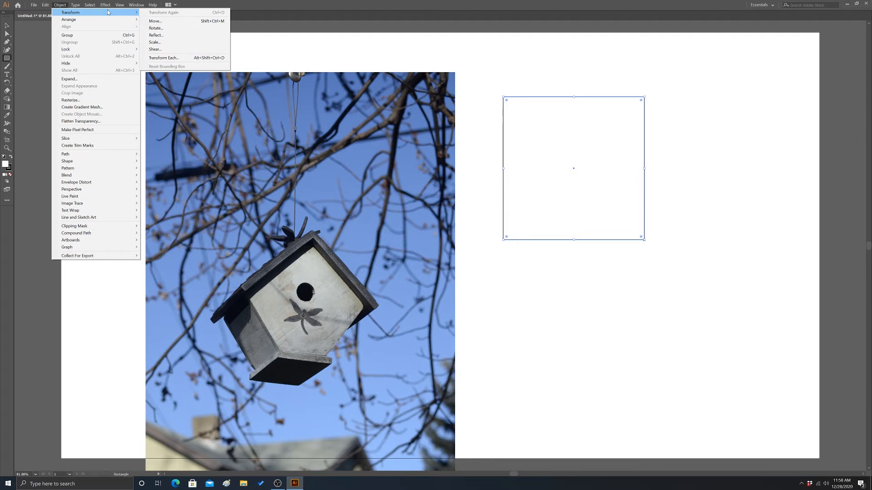
left_click(156, 27)
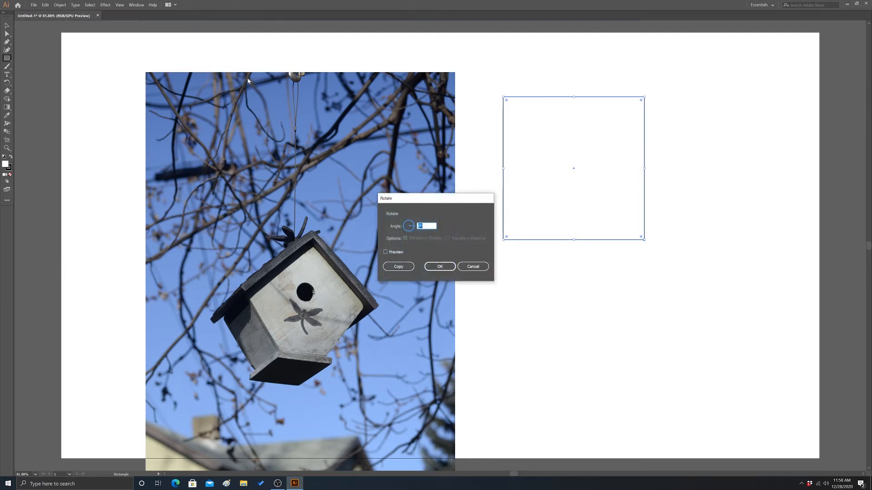
key("BackSpace")
left_click(438, 268)
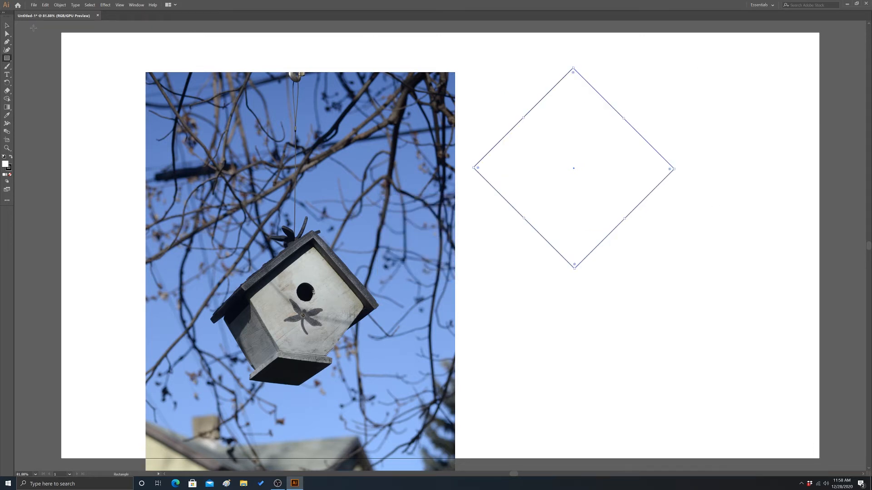
Scale the diamond uniformly to 75%
left_click(59, 5)
mouse_move(71, 12)
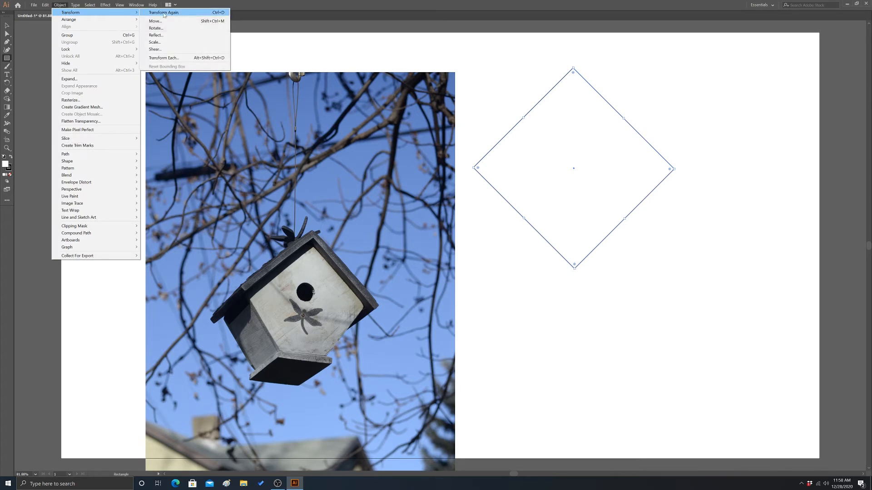
left_click(155, 42)
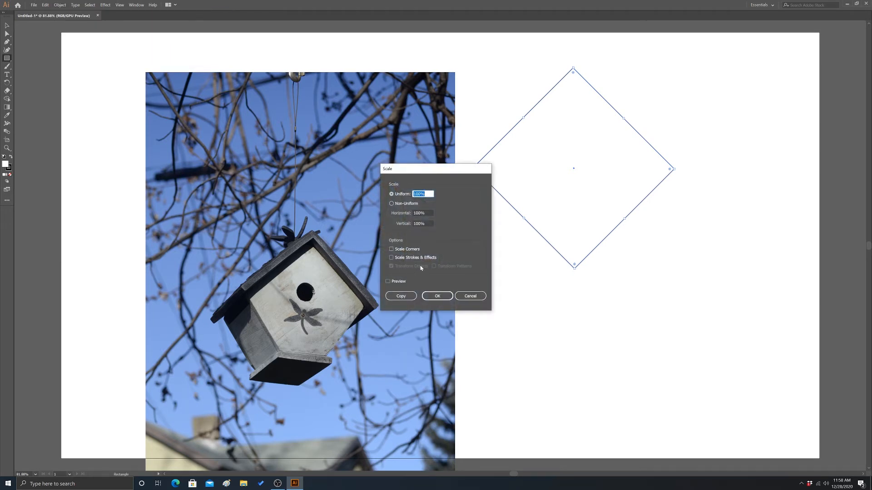
key("BackSpace")
type("75")
left_click(432, 297)
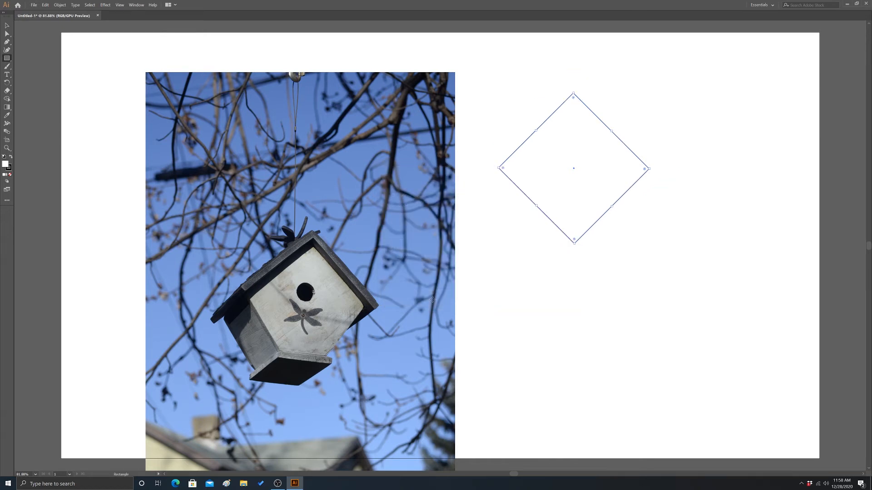
left_click(60, 5)
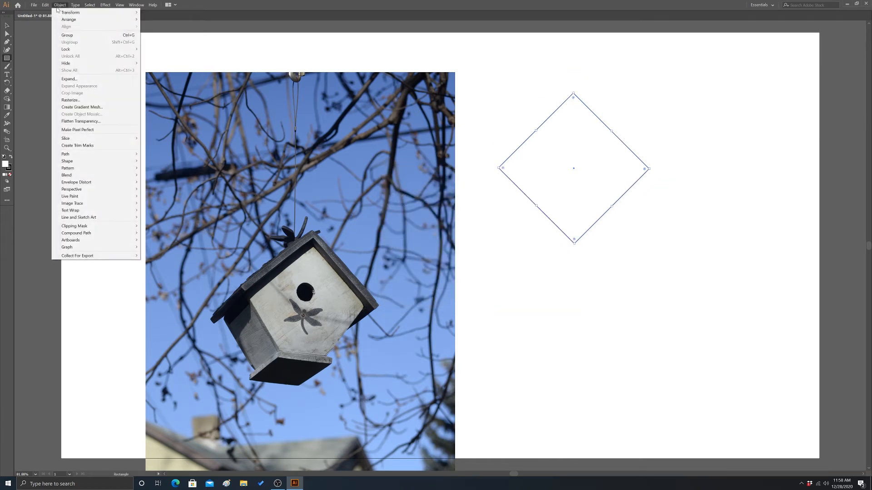
mouse_move(81, 12)
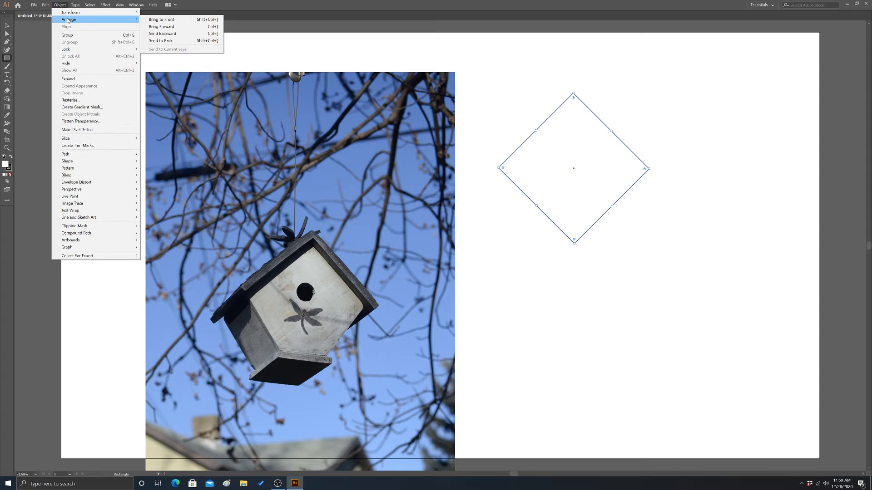
left_click(38, 68)
left_click(449, 254)
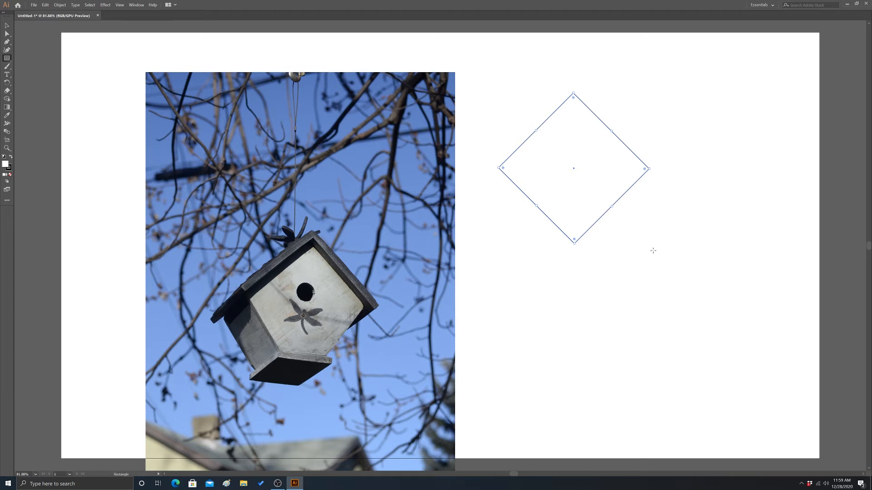
Draw three upright rectangles around the diamond: a larger one at its lower right and small ones below it and to its right
left_click_drag(653, 250, 704, 319)
left_click_drag(529, 251, 552, 295)
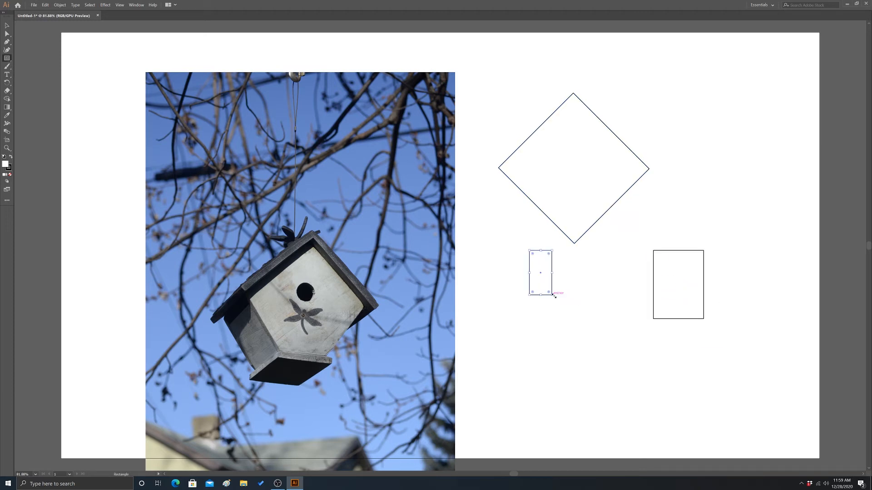
left_click_drag(676, 120, 702, 171)
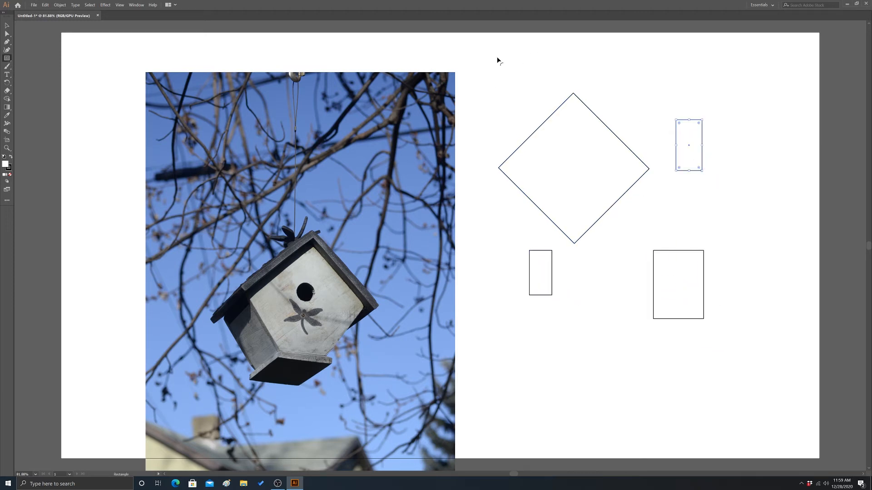
Draw a small upright rectangle above and to the left of the diamond's top corner
left_click_drag(498, 58, 531, 101)
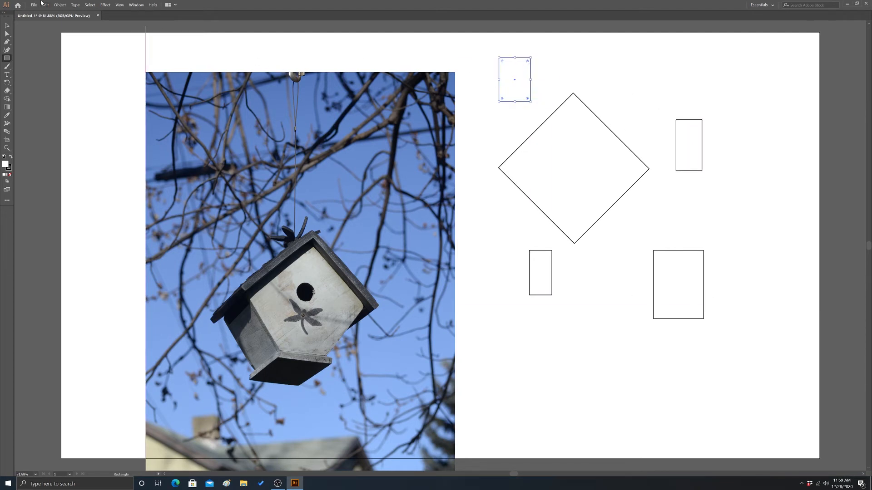
left_click(481, 28)
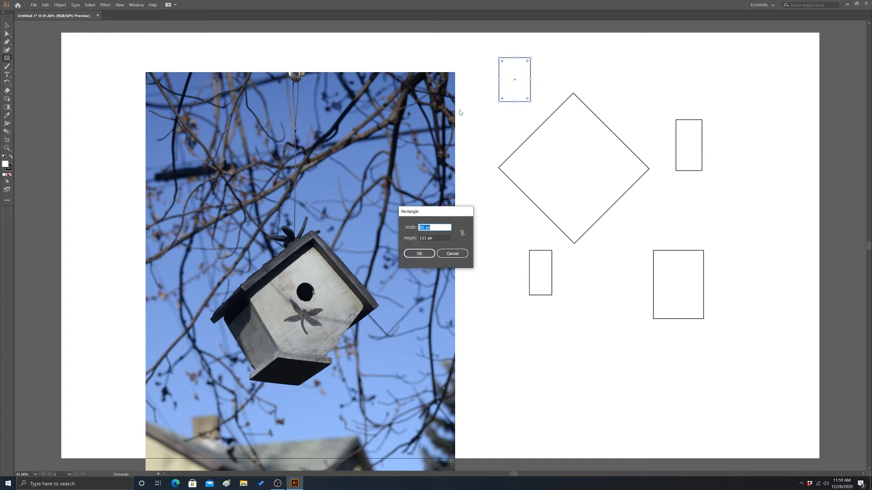
left_click(453, 253)
Select the diamond and all four rectangles and group them
left_click(6, 26)
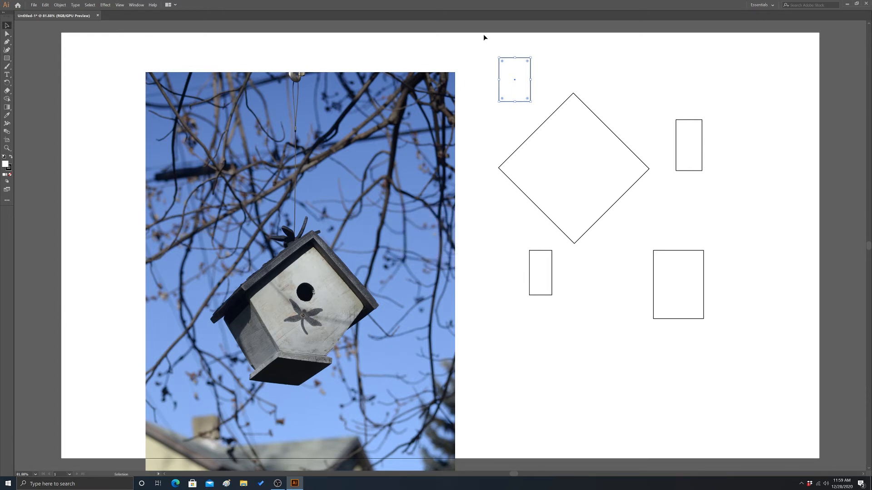
left_click_drag(482, 40, 731, 334)
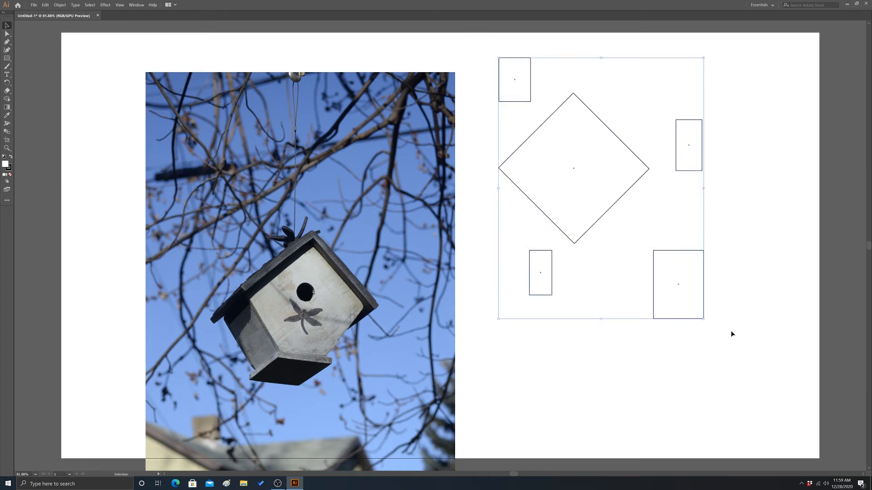
left_click(60, 5)
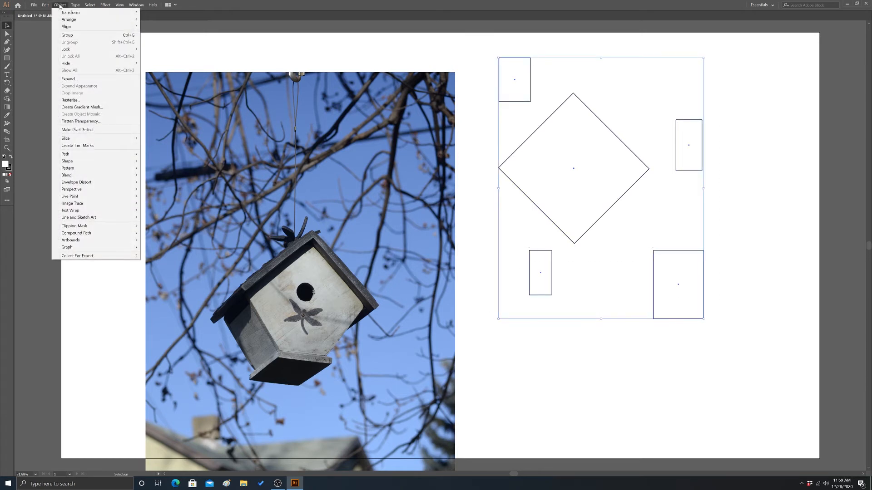
left_click(58, 36)
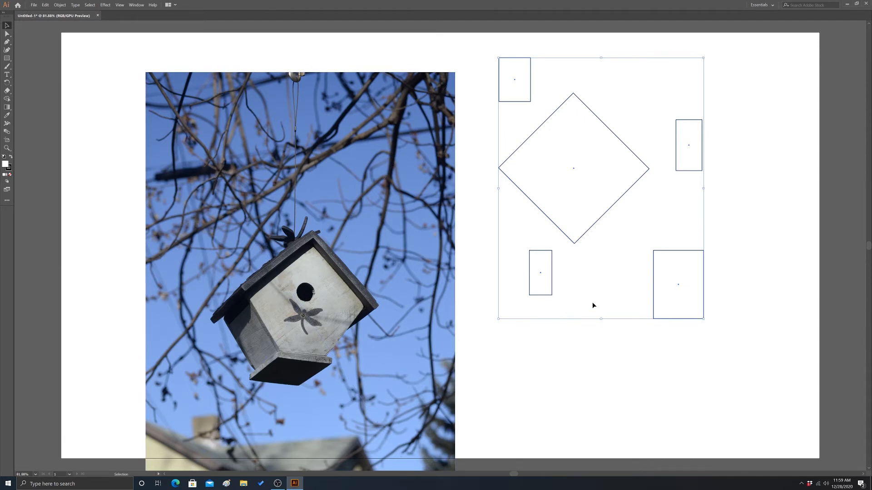
Scale the group of shapes uniformly to 120% and move it down to sit fully within the artboard beside the photo
left_click(60, 4)
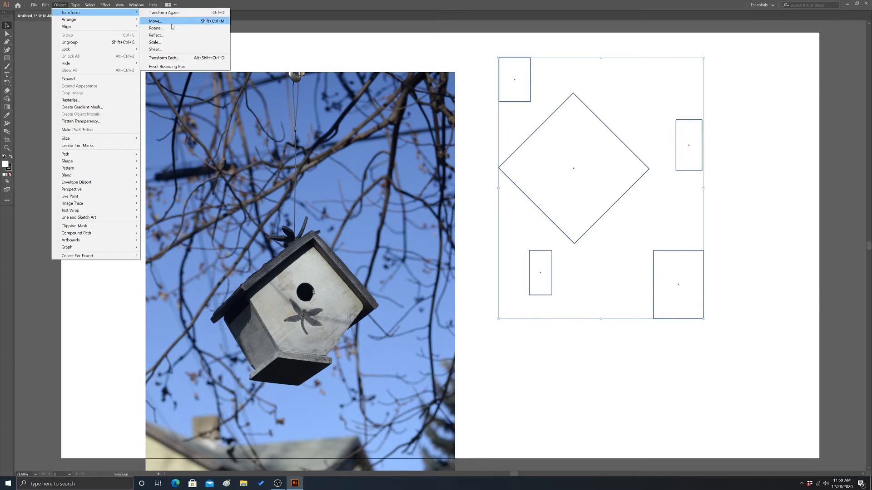
left_click(154, 42)
key("BackSpace")
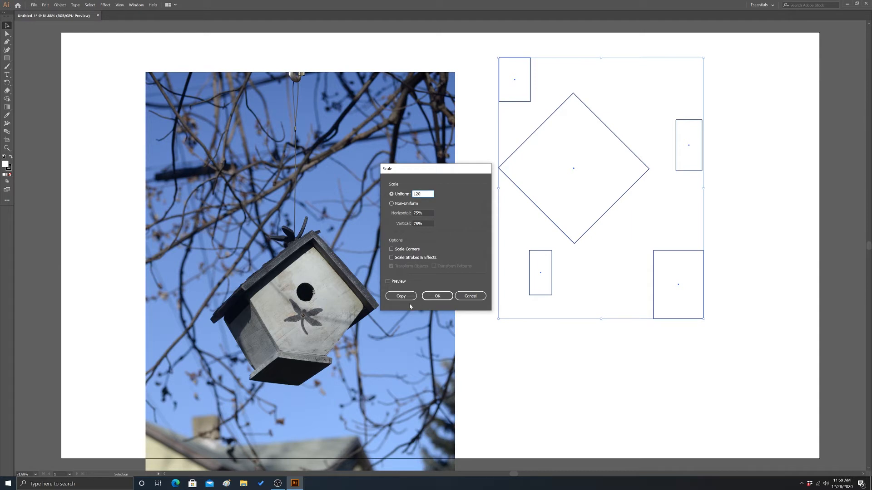
left_click(436, 296)
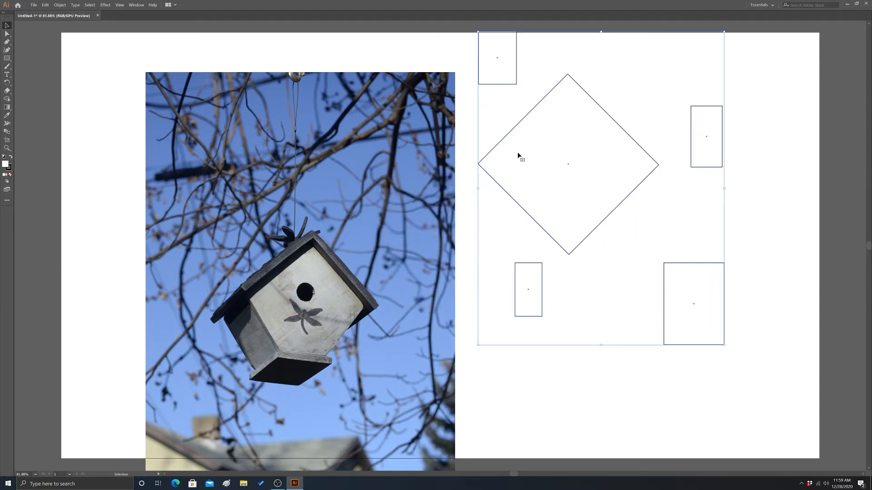
left_click_drag(517, 155, 550, 195)
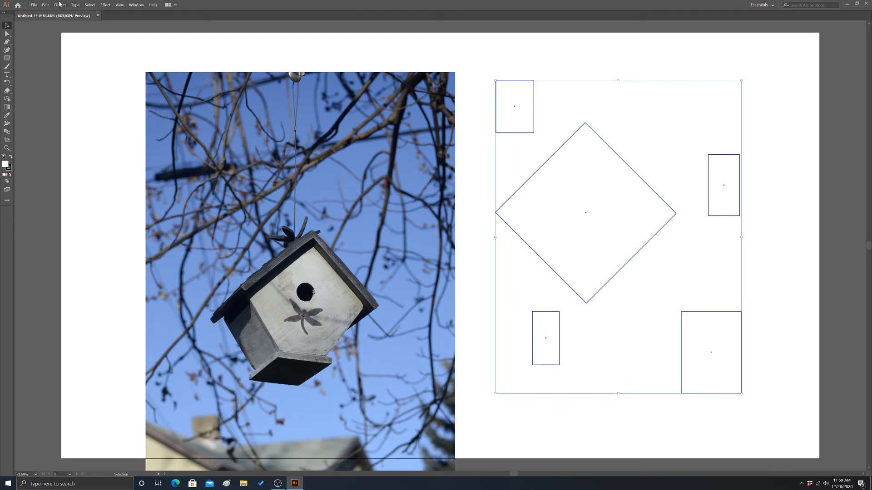
Ungroup the shapes and select the diamond and several rectangles individually
left_click(59, 5)
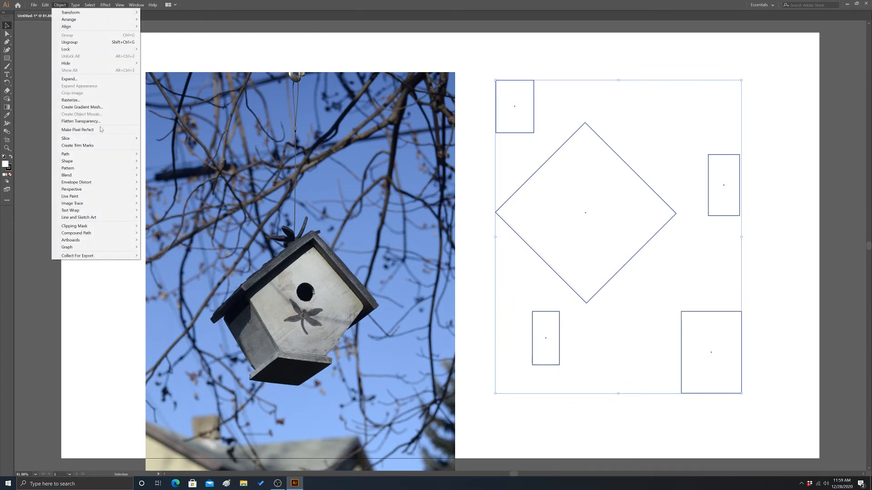
left_click(73, 42)
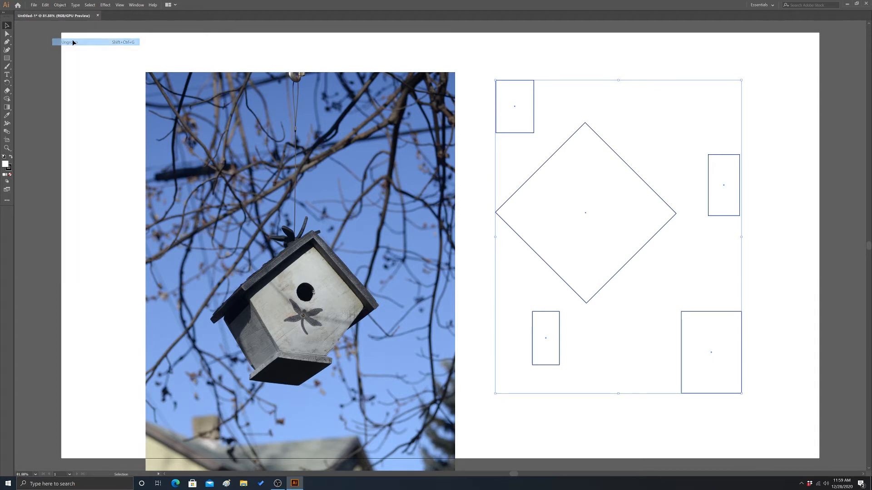
left_click(783, 162)
left_click(601, 217)
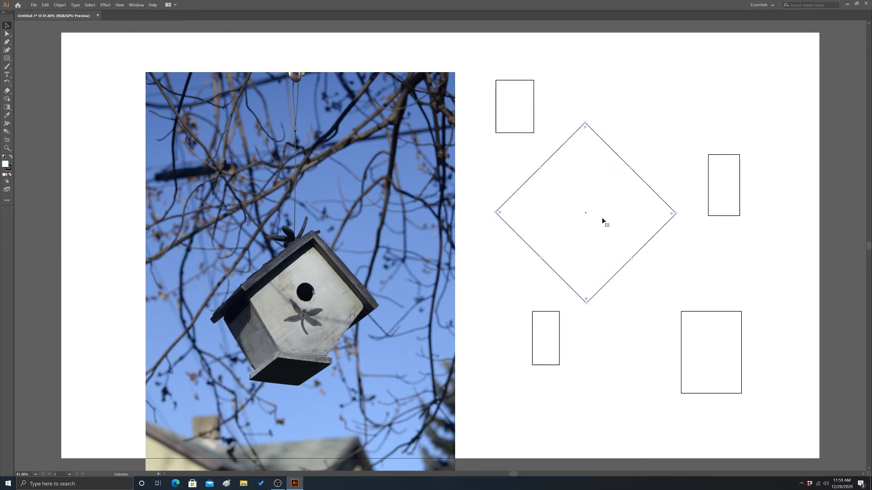
left_click(739, 183)
left_click(718, 351)
left_click(534, 346)
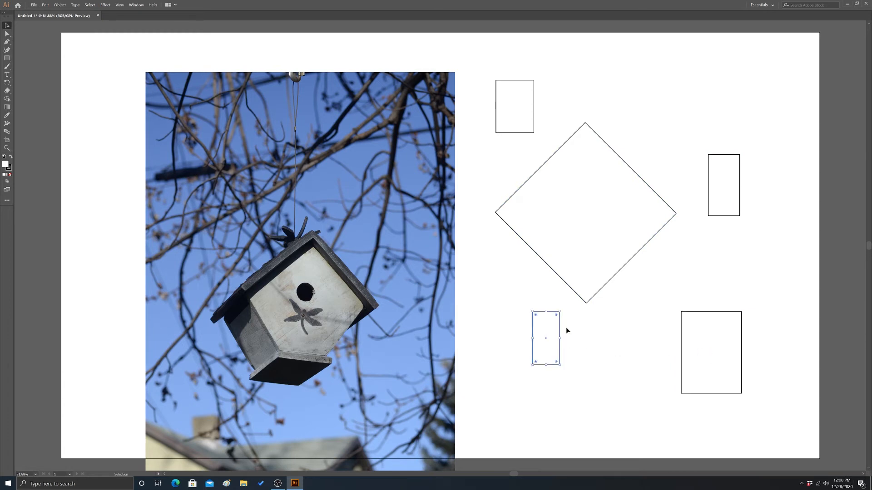
left_click(59, 5)
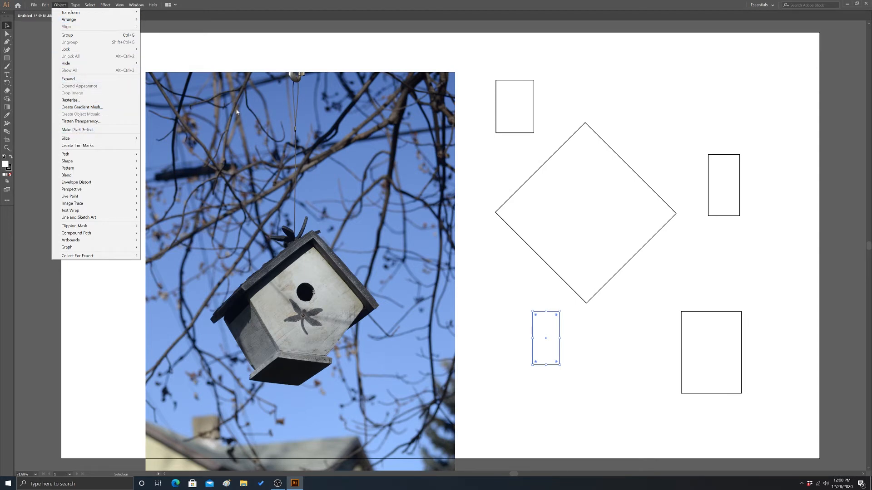
left_click(34, 5)
left_click(59, 5)
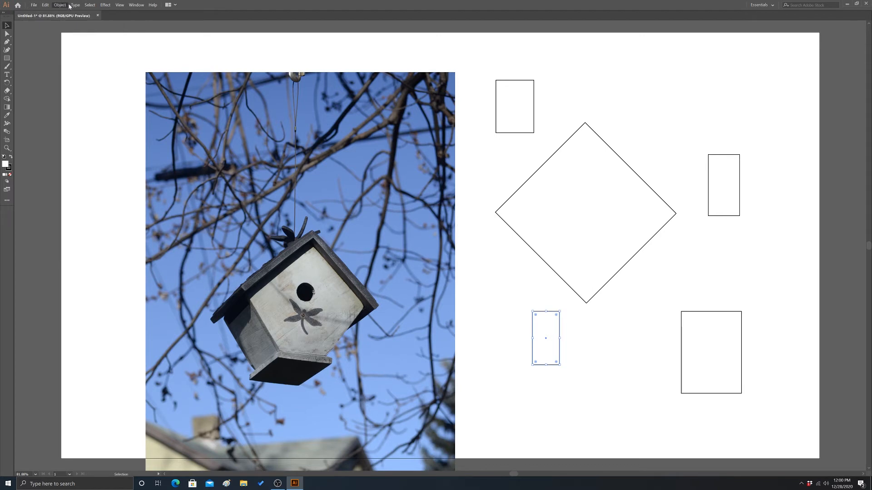
left_click(75, 4)
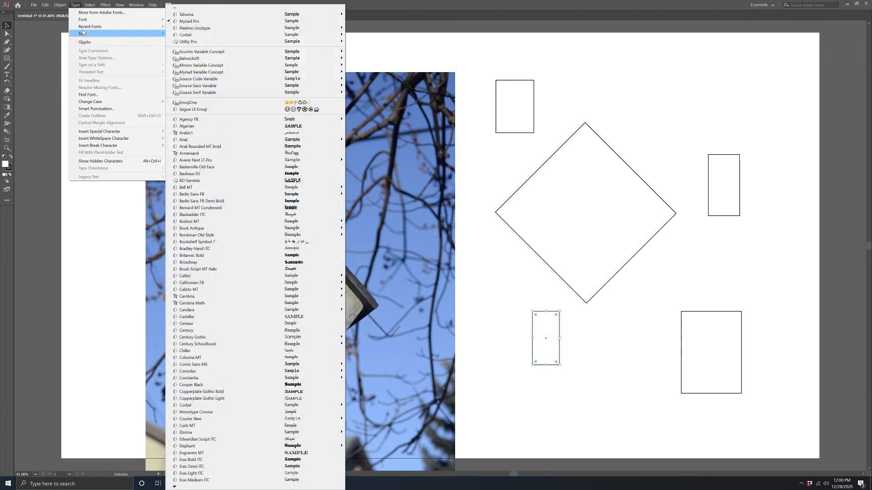
left_click(17, 78)
Create a wide area text box filled with placeholder text above the diamond, right of the small rectangle
left_click(7, 75)
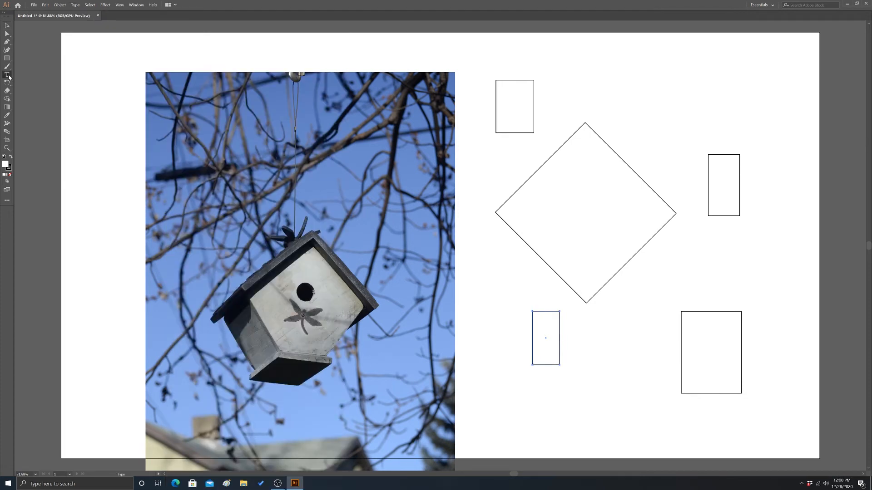
left_click_drag(574, 56, 769, 103)
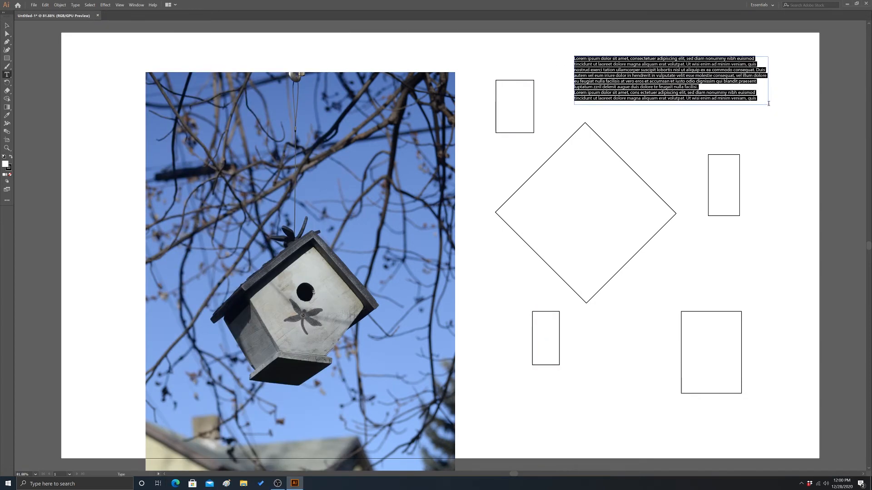
left_click(587, 64)
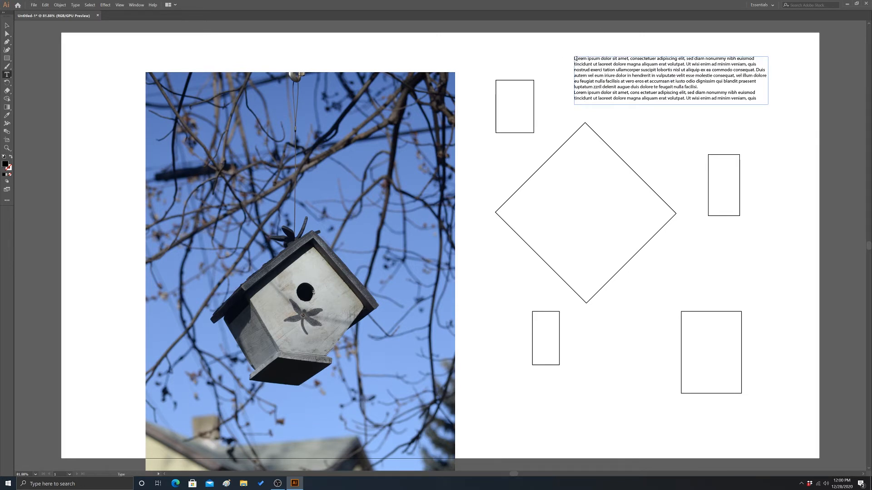
Set all of the placeholder text to 18 pt
left_click_drag(600, 59, 574, 59)
left_click(686, 72)
left_click_drag(758, 99, 557, 58)
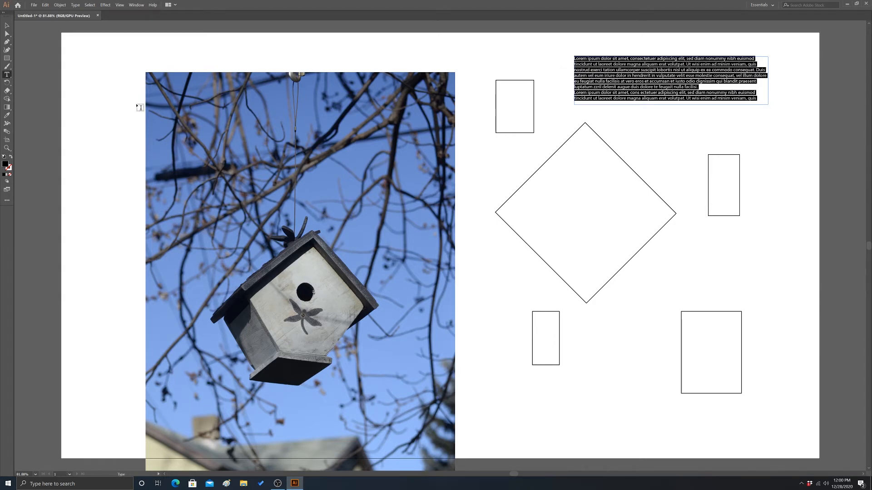
left_click(75, 5)
mouse_move(91, 34)
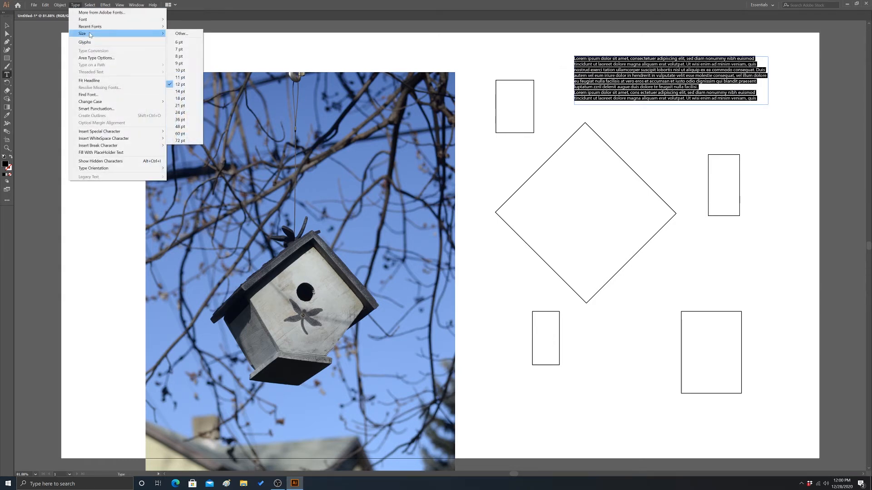
left_click(191, 100)
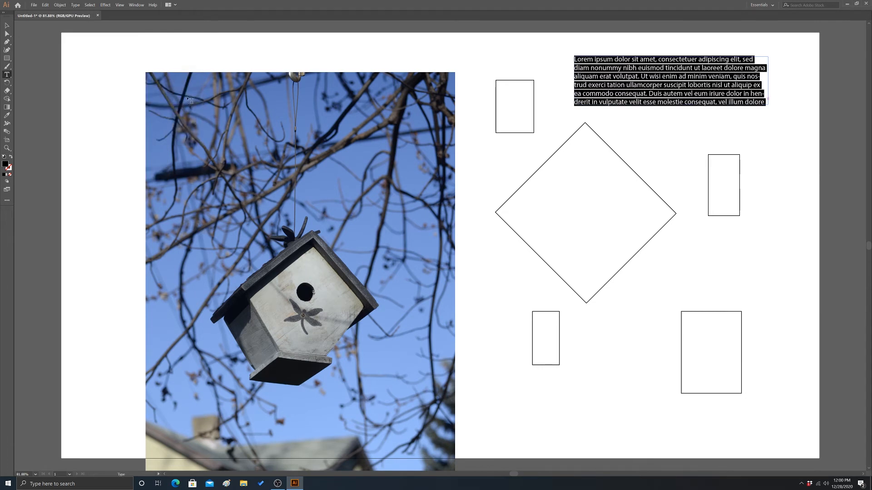
Extend the text box downward to fit all its text and move it to the artboard's upper-right corner
left_click(6, 26)
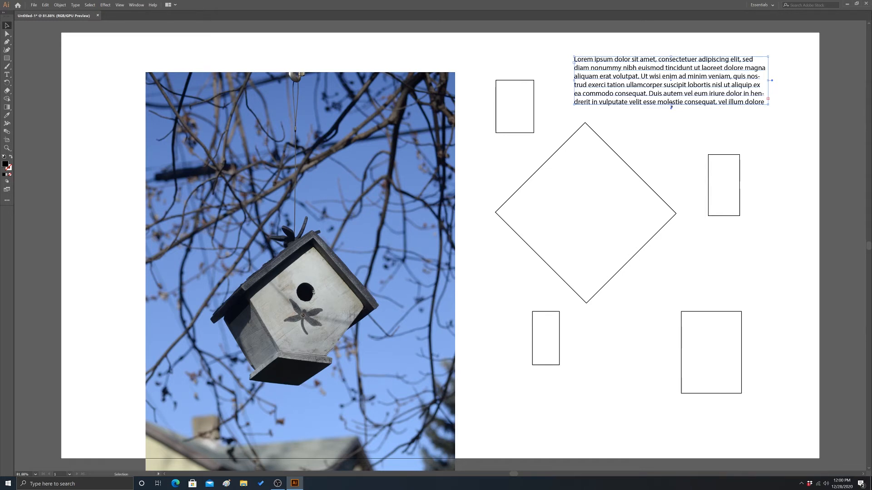
left_click_drag(671, 107, 681, 164)
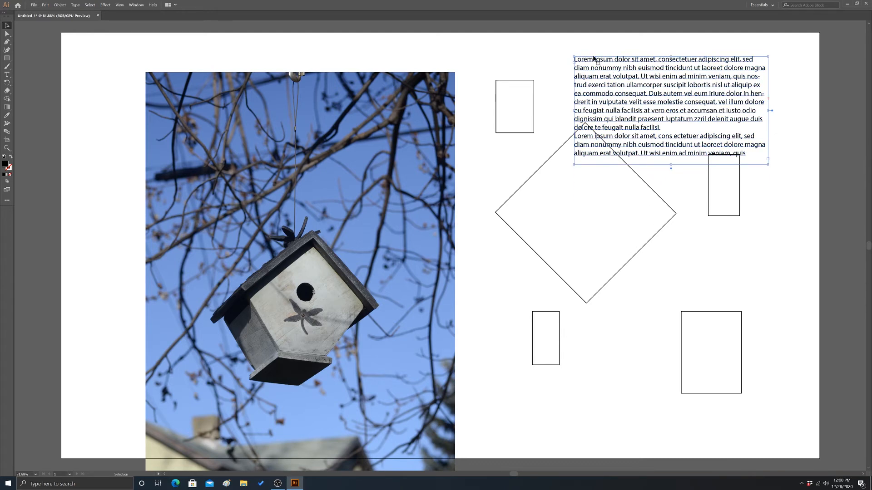
left_click_drag(599, 55, 634, 38)
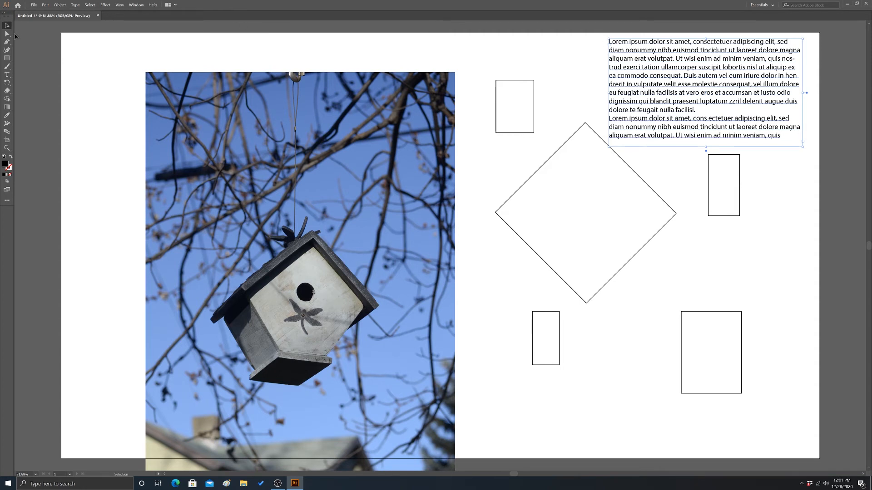
Change the text box's font to Bell MT Regular
left_click(87, 6)
mouse_move(75, 6)
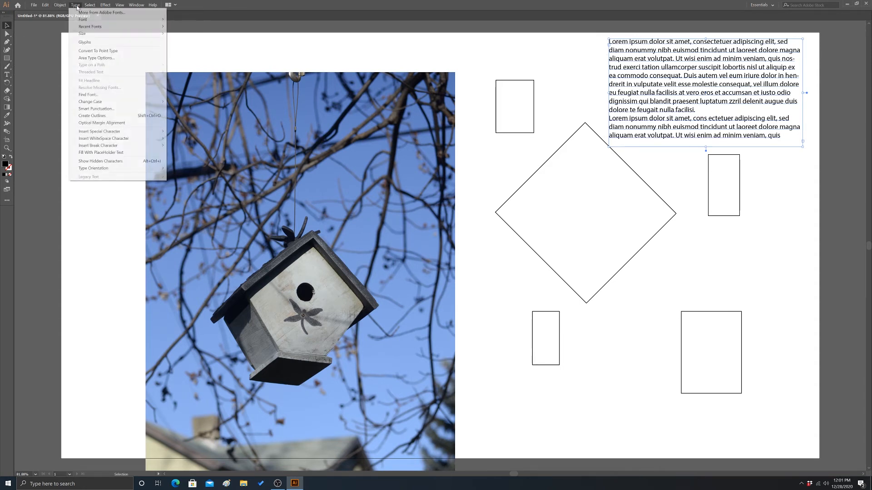
mouse_move(93, 33)
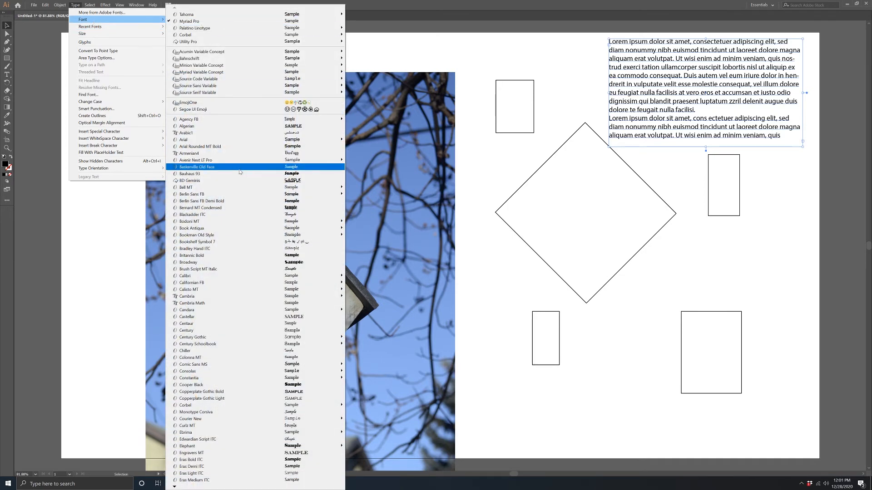
mouse_move(185, 188)
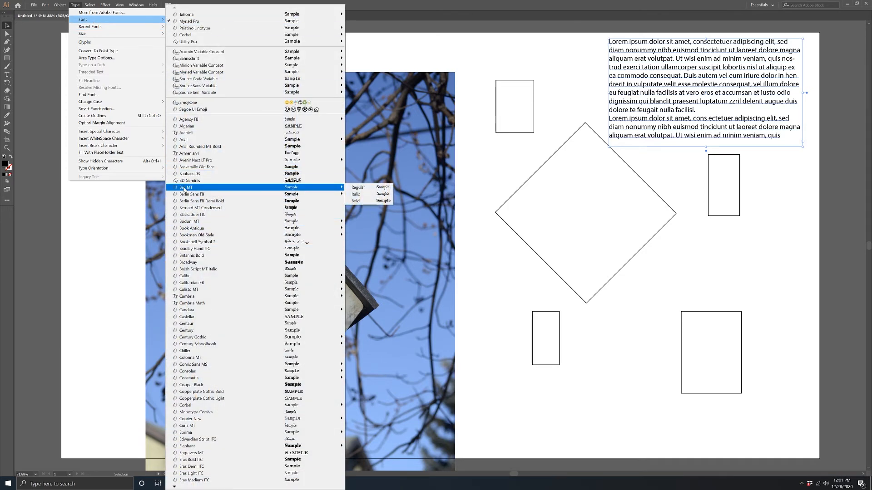
left_click(358, 187)
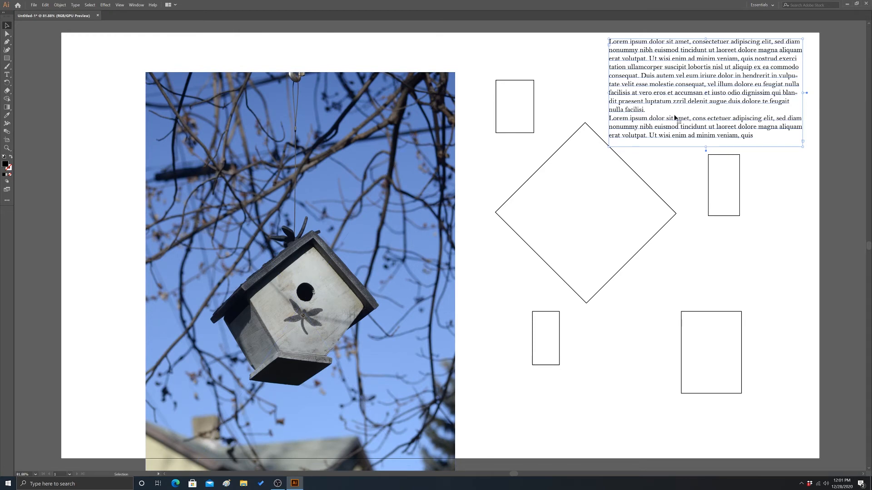
left_click(75, 5)
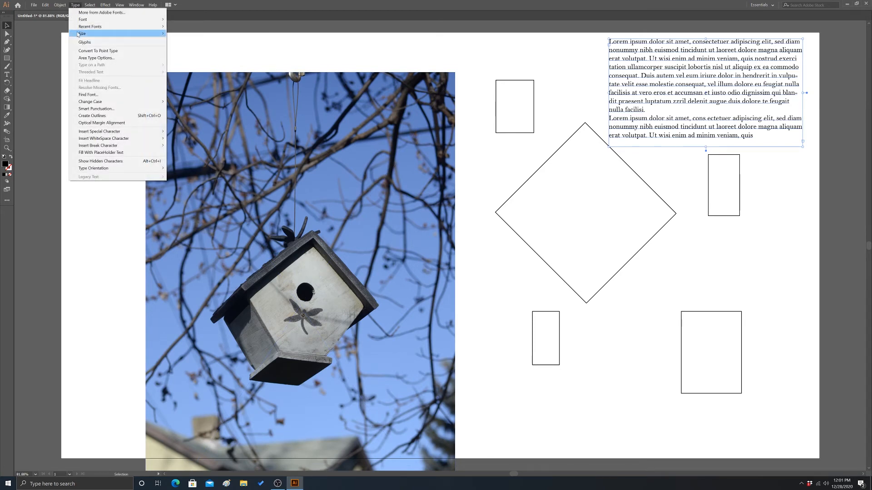
mouse_move(87, 33)
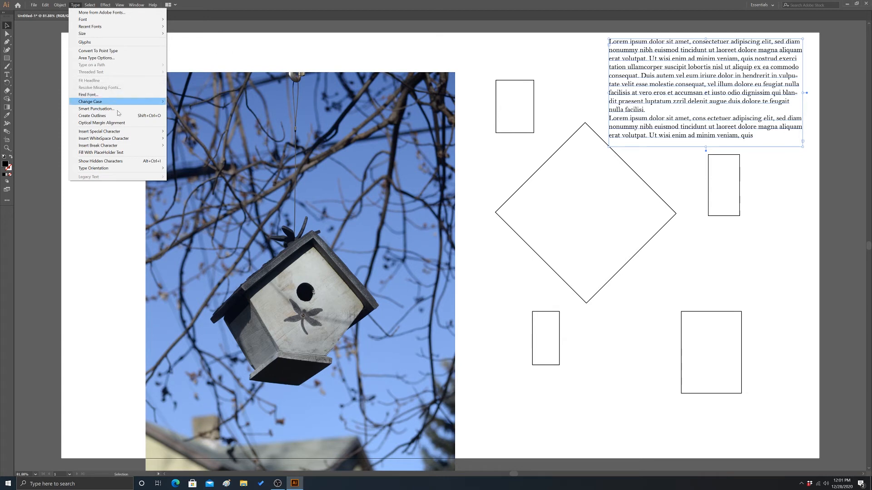
left_click(71, 7)
Select every object in the document, including the photo, the shapes and the text box
left_click(89, 5)
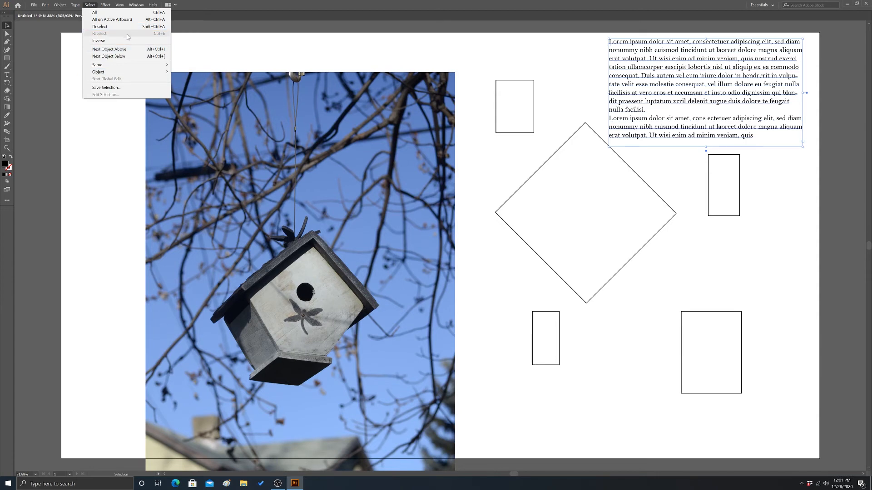
left_click(95, 13)
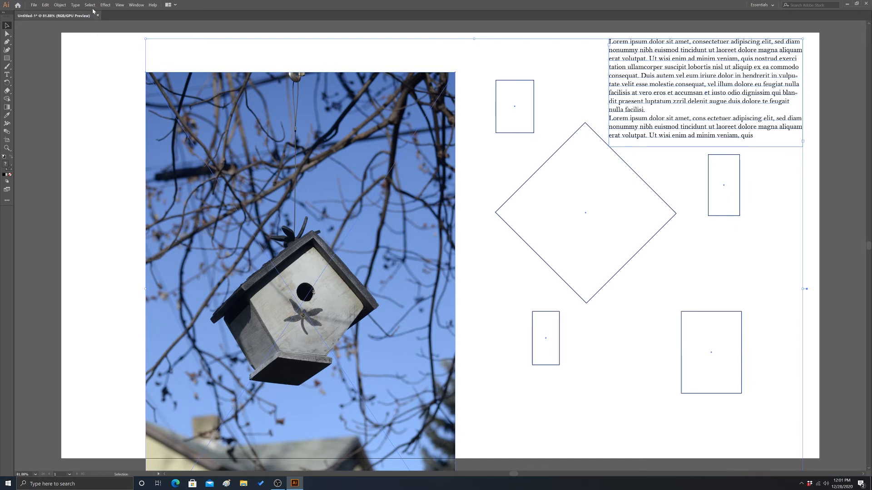
left_click(90, 6)
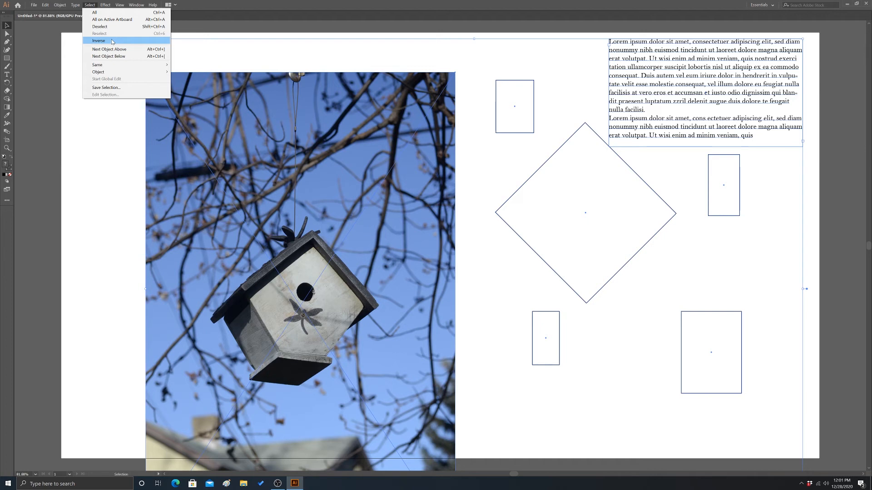
left_click(112, 41)
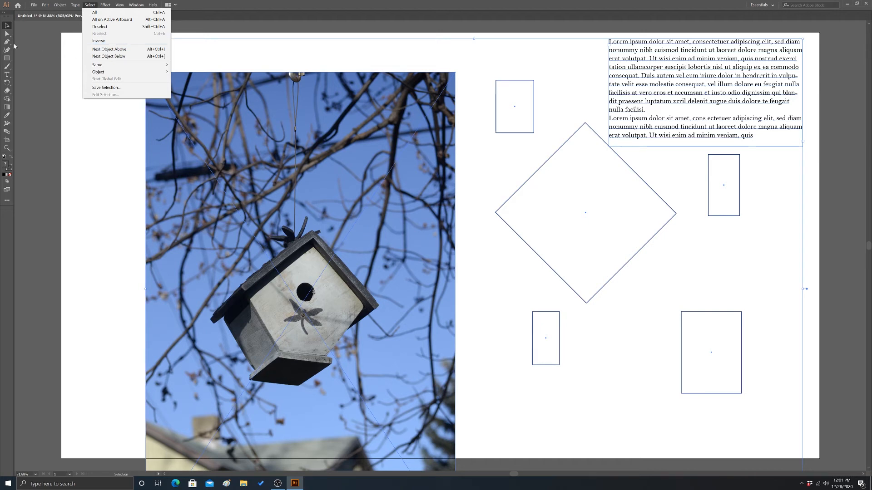
Select the small rectangle above and left of the diamond and invert the selection
left_click(525, 112)
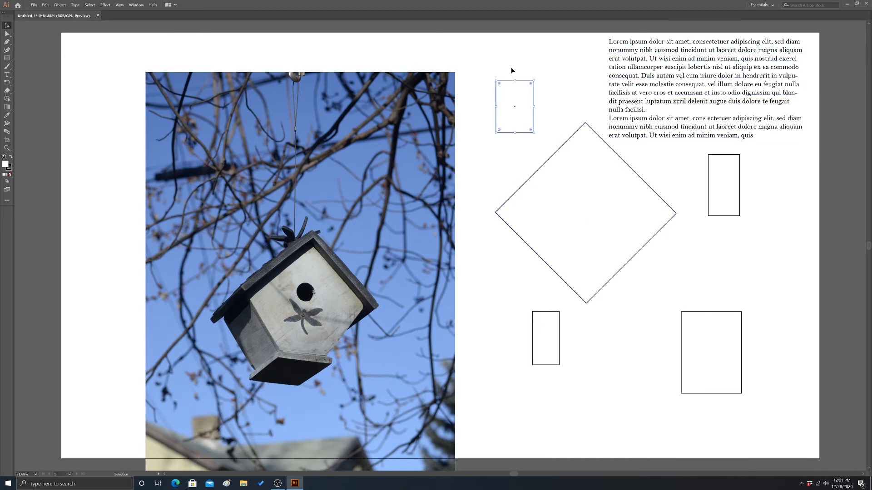
left_click(90, 5)
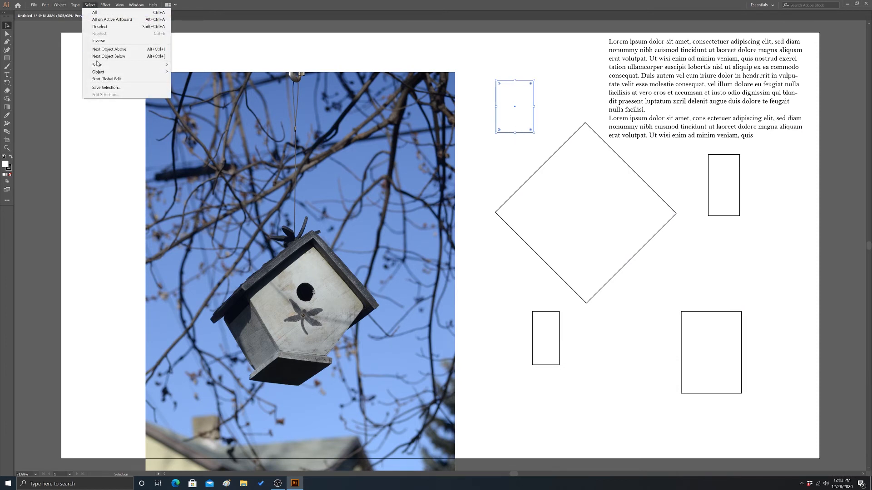
left_click(99, 41)
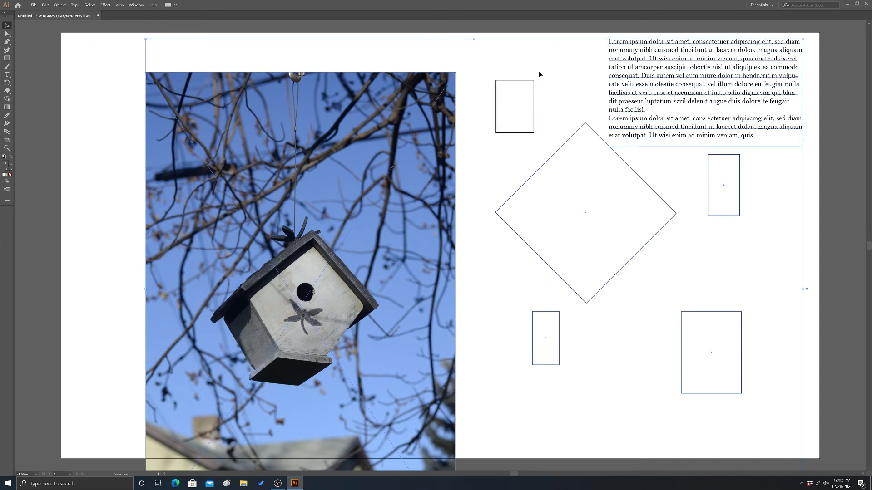
left_click(90, 5)
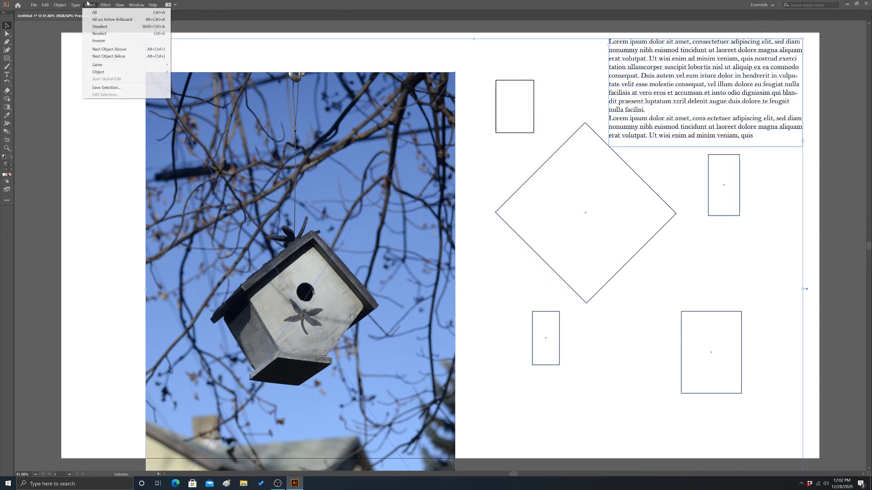
mouse_move(74, 6)
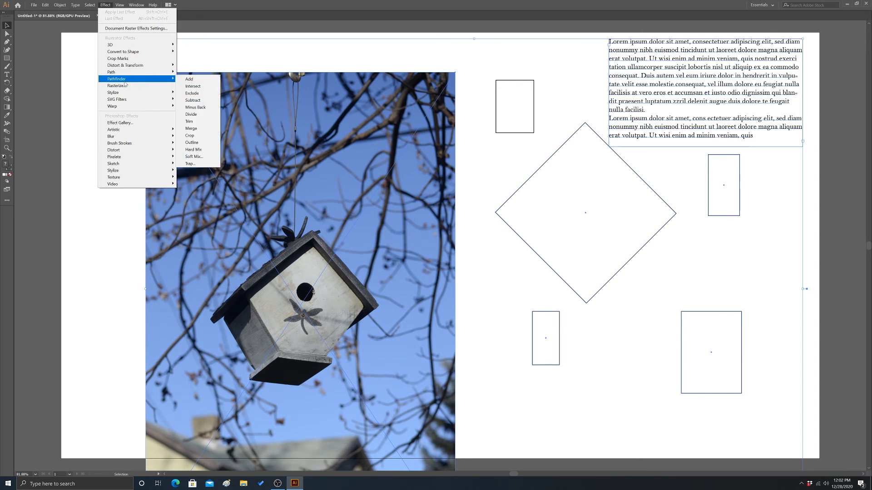
mouse_move(135, 164)
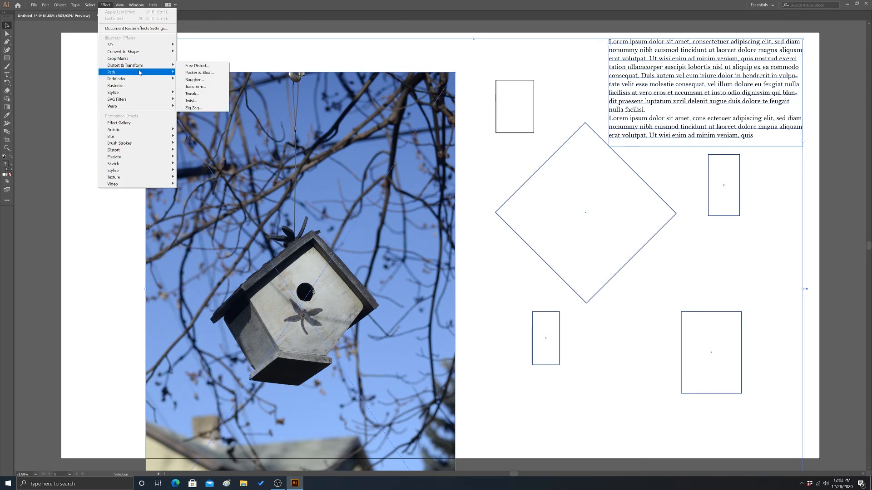
mouse_move(139, 72)
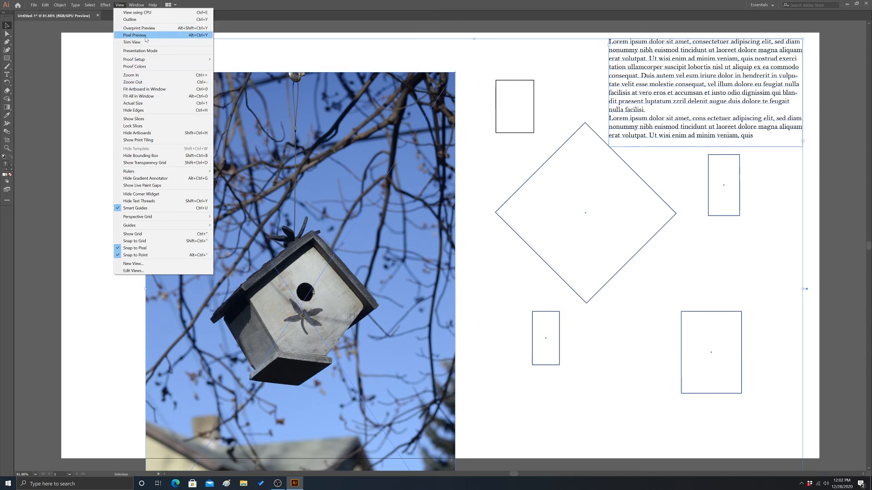
Fit the artboard in the window
left_click(123, 7)
left_click(123, 6)
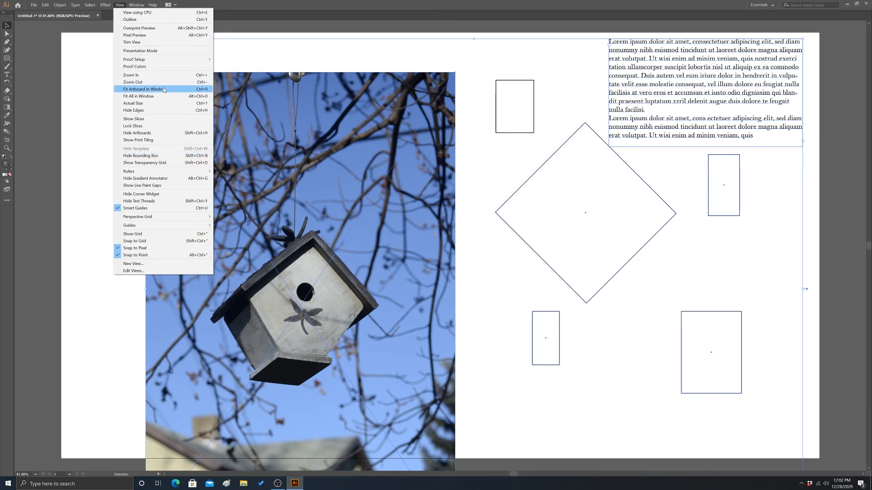
left_click(147, 91)
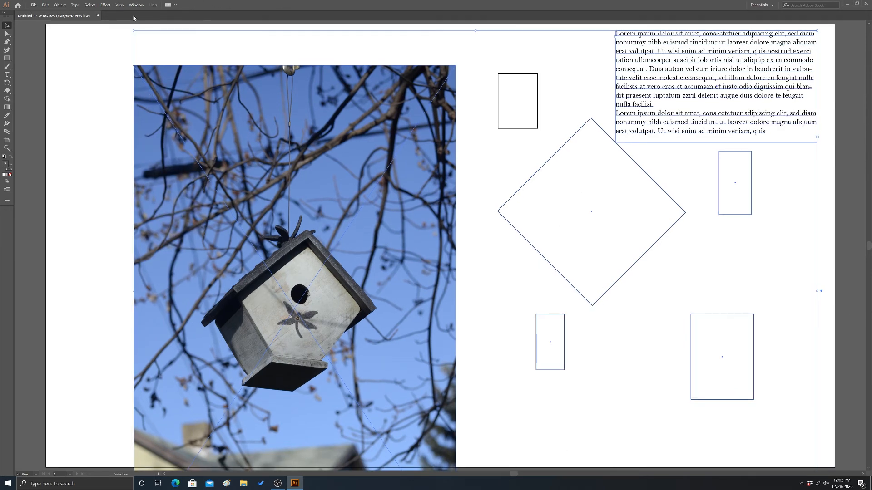
Show the Properties panel and shift it so that it covers less of the text box
left_click(120, 5)
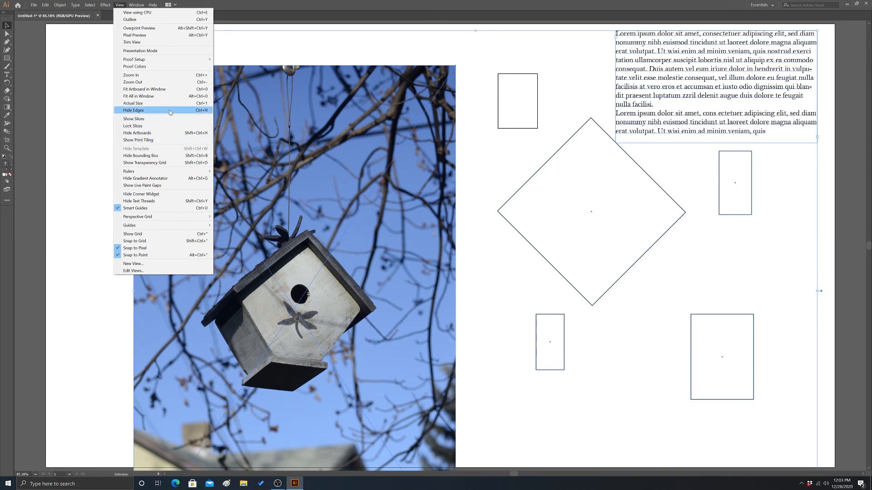
mouse_move(149, 3)
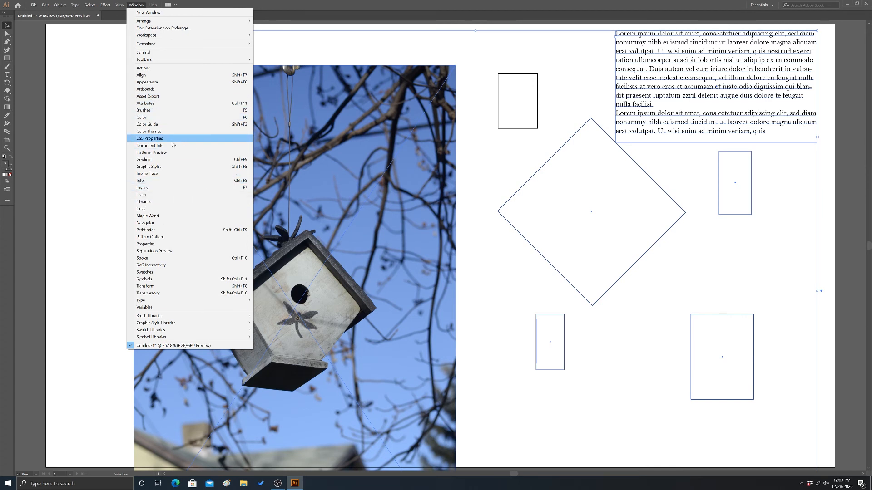
left_click(145, 244)
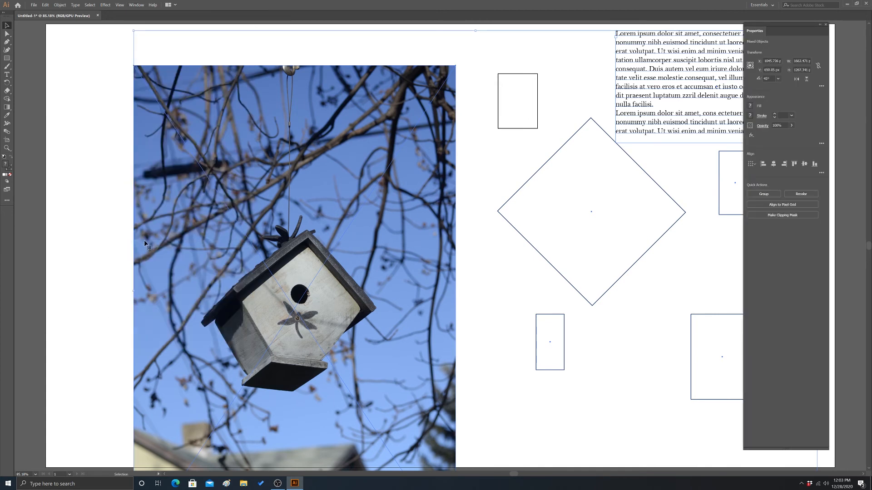
left_click_drag(777, 27, 809, 35)
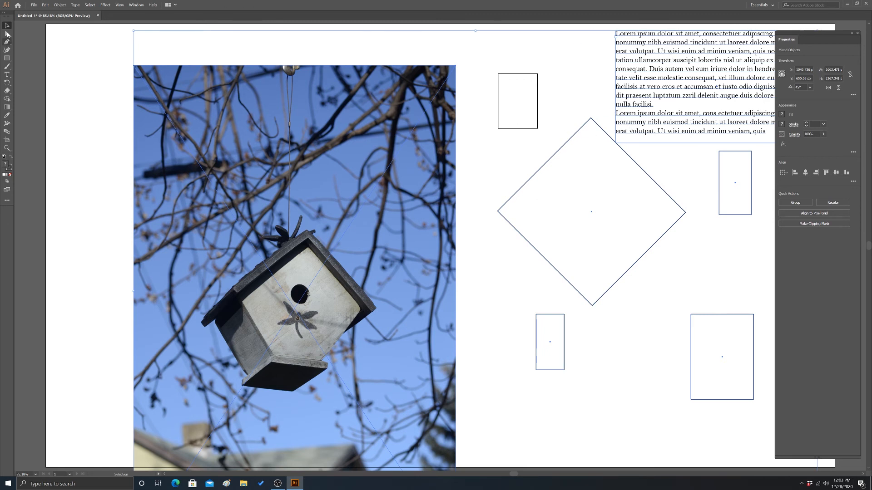
Select only the text box, set its font style to Regular and center-align its paragraphs
key("ctrl+shift+a")
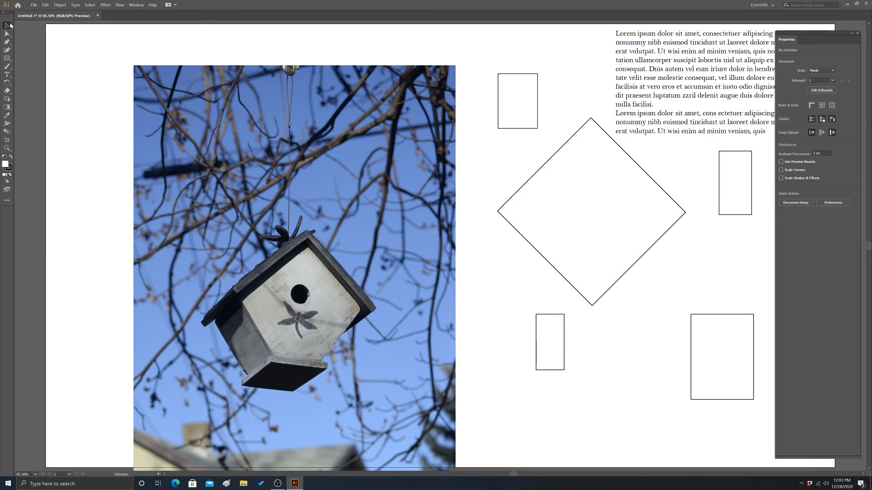
left_click(691, 111)
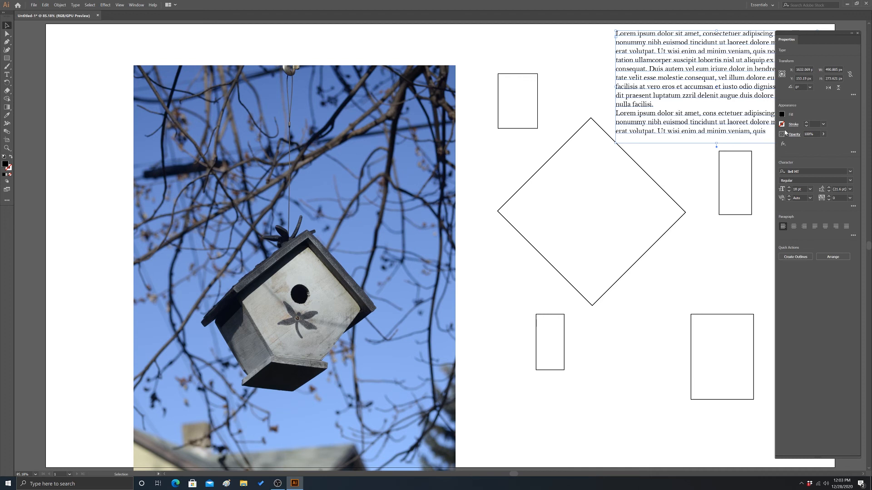
left_click(783, 144)
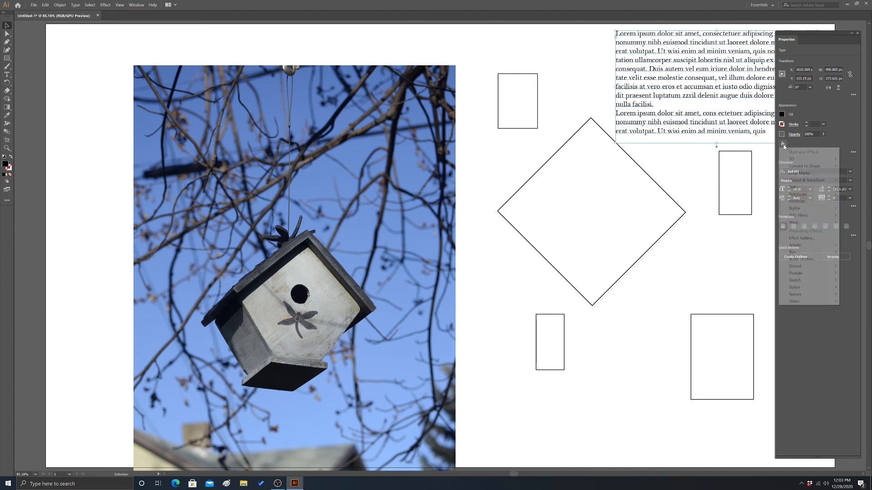
left_click(793, 148)
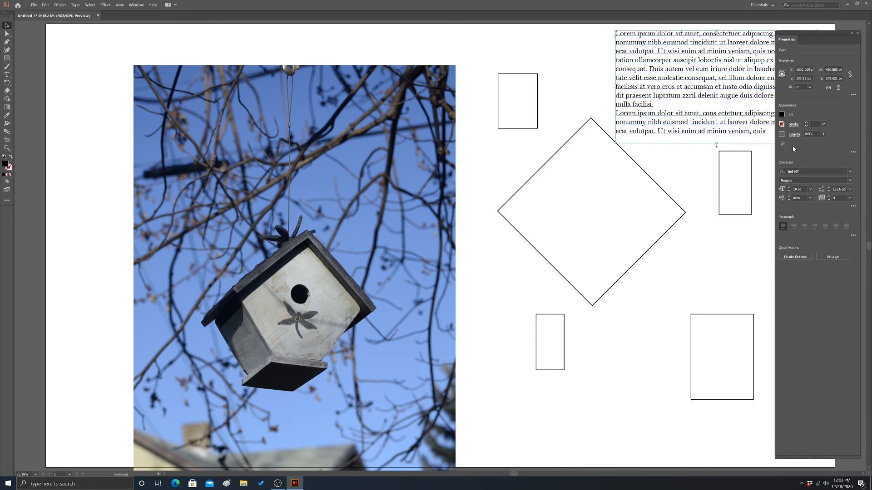
left_click(850, 172)
left_click(849, 172)
left_click(850, 182)
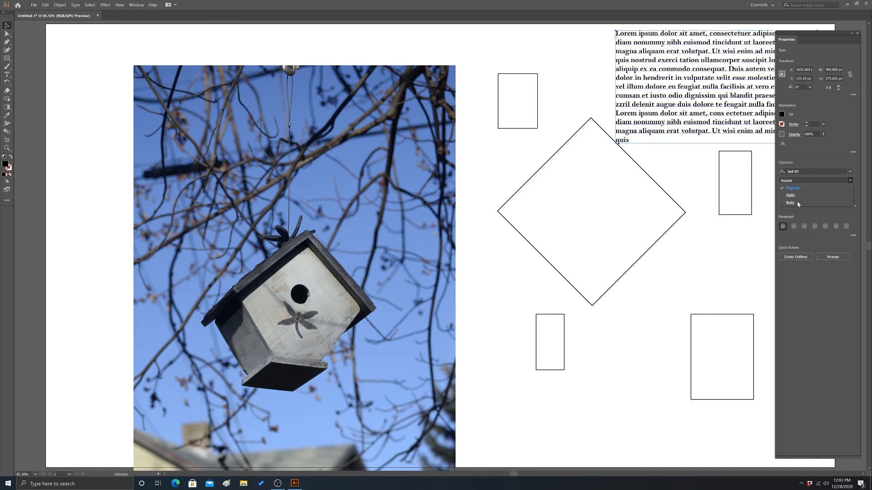
left_click(793, 188)
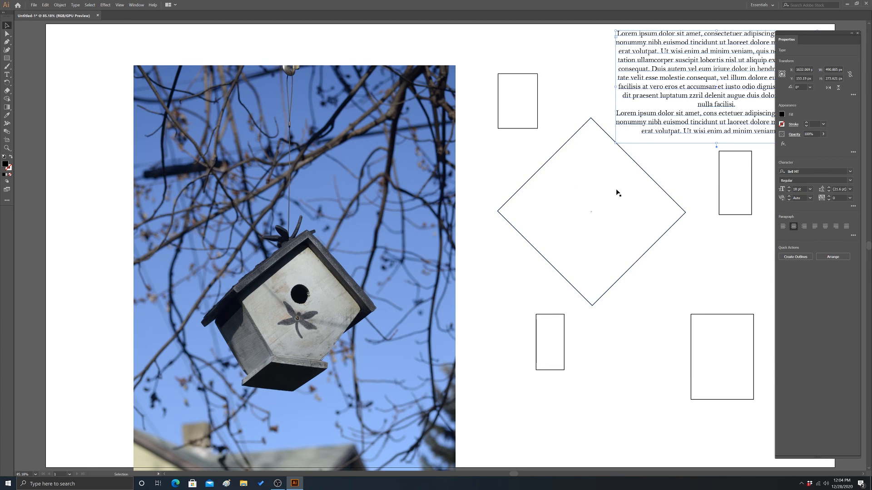
Fill the large diamond with a medium gray swatch
left_click(535, 175)
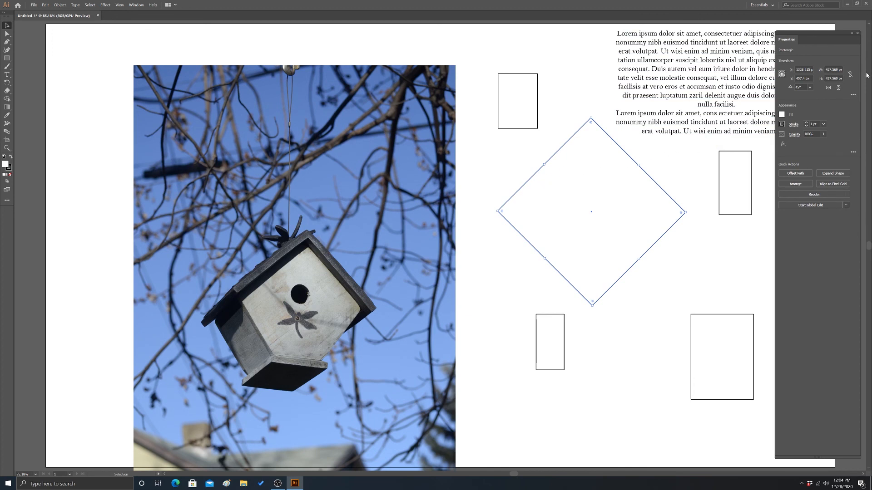
left_click(781, 115)
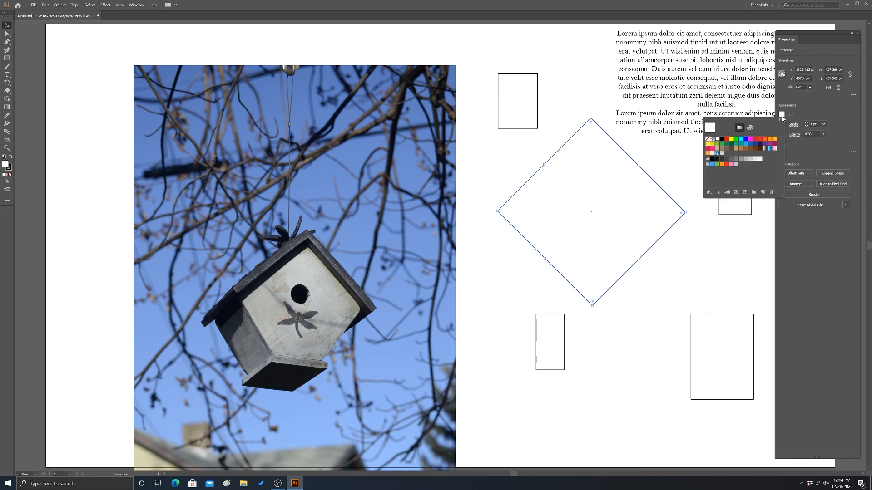
left_click(741, 158)
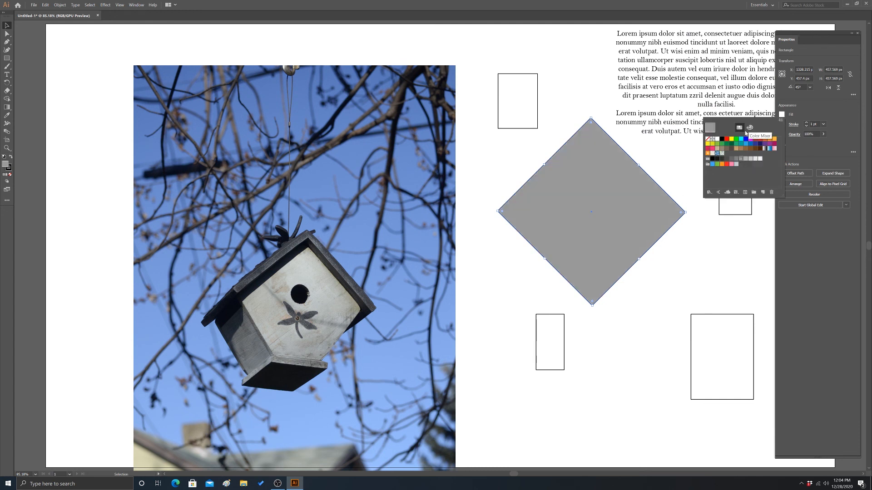
Give the diamond a red stroke with a weight of 3 pt
left_click(782, 124)
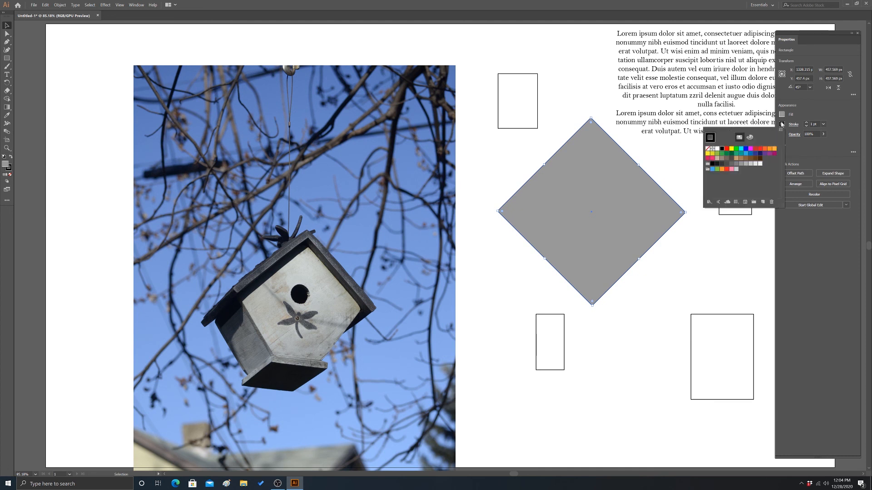
left_click(755, 148)
left_click(847, 130)
left_click(824, 124)
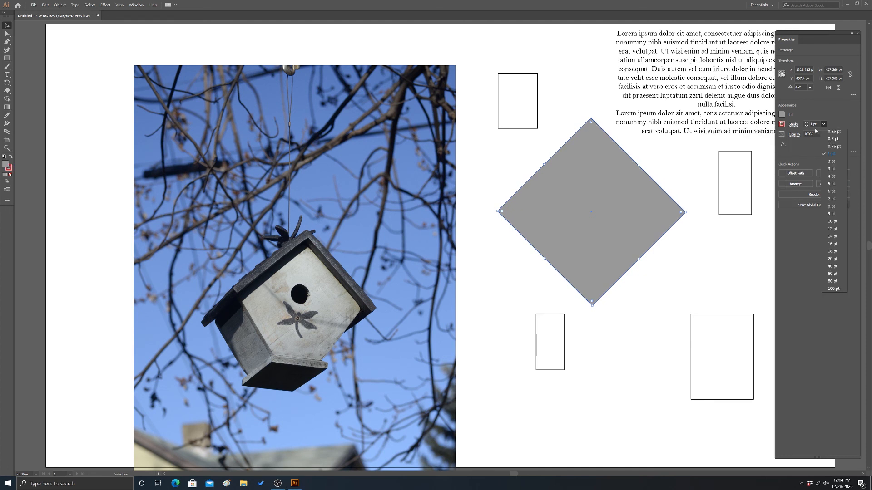
left_click(829, 172)
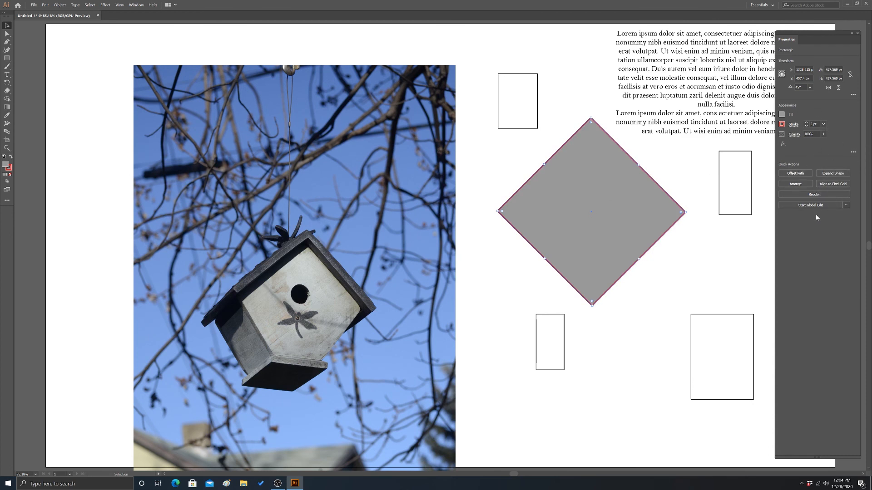
left_click(782, 144)
left_click(783, 144)
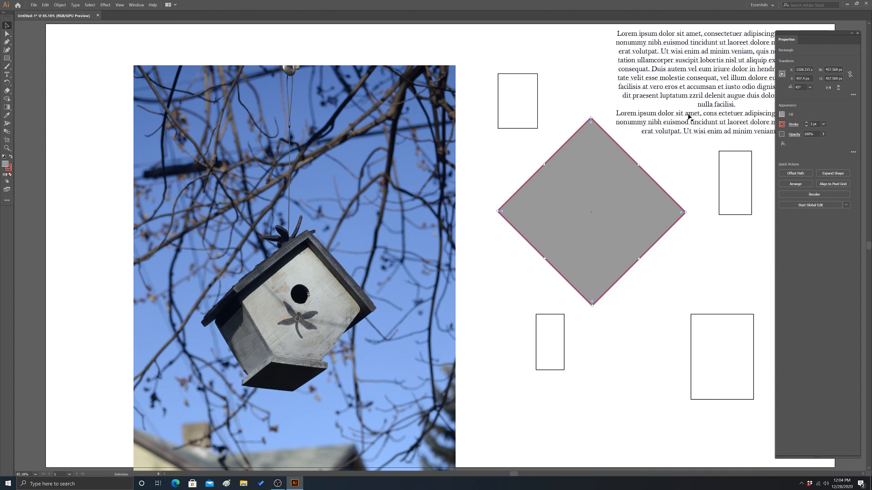
left_click(152, 6)
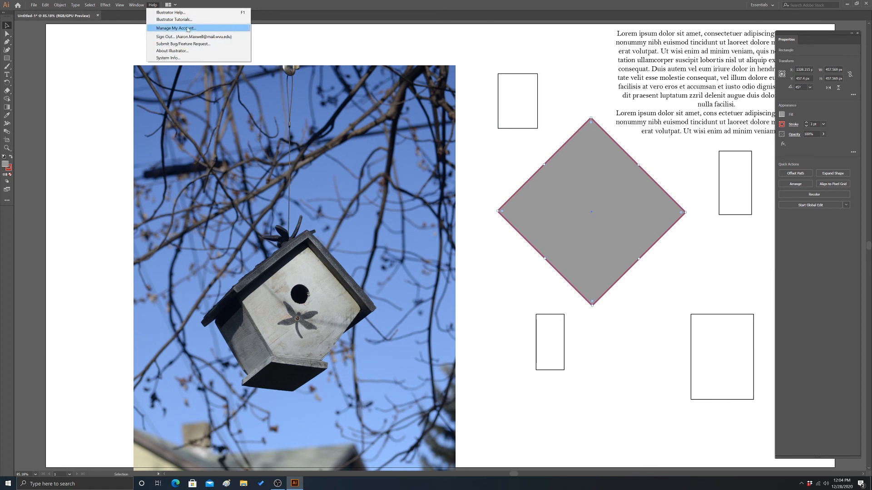
mouse_move(120, 5)
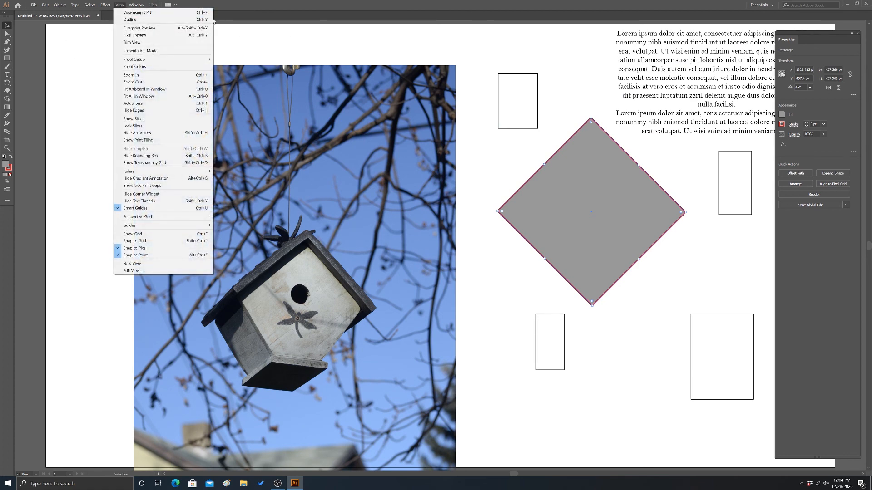
Deselect the diamond and move the Properties panel farther off the artwork
left_click(32, 69)
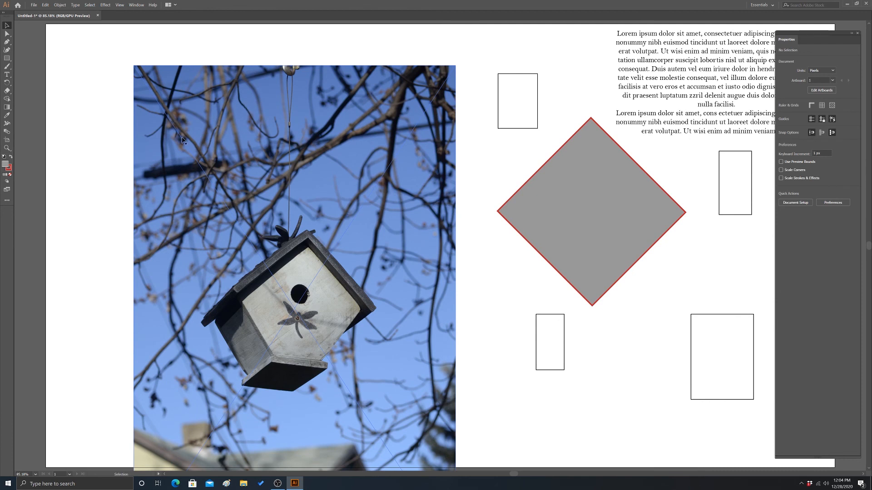
scroll(182, 136, "down", 1)
scroll(183, 136, "down", 1)
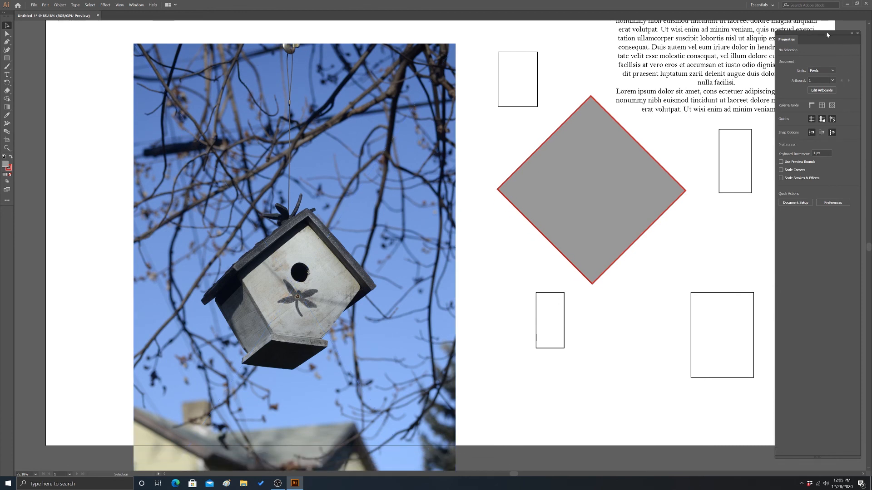
left_click_drag(827, 31, 840, 25)
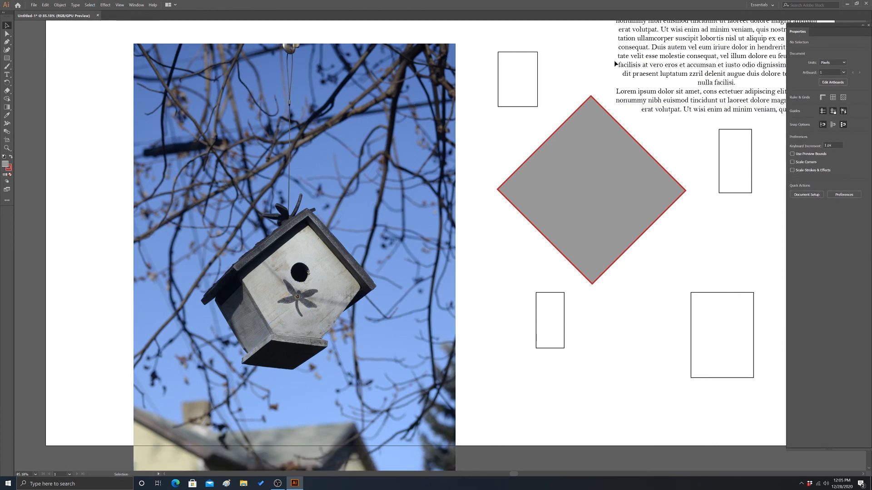